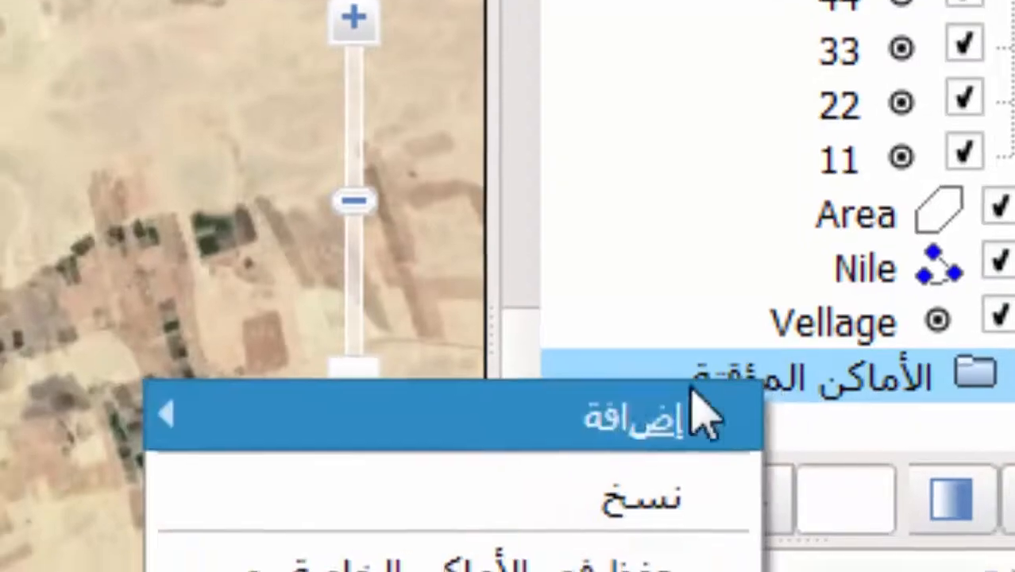
Step: Add a new folder named 'd' under Temporary Places in Google Earth
{"action": "mouse_move", "coordinate": [564, 433]}
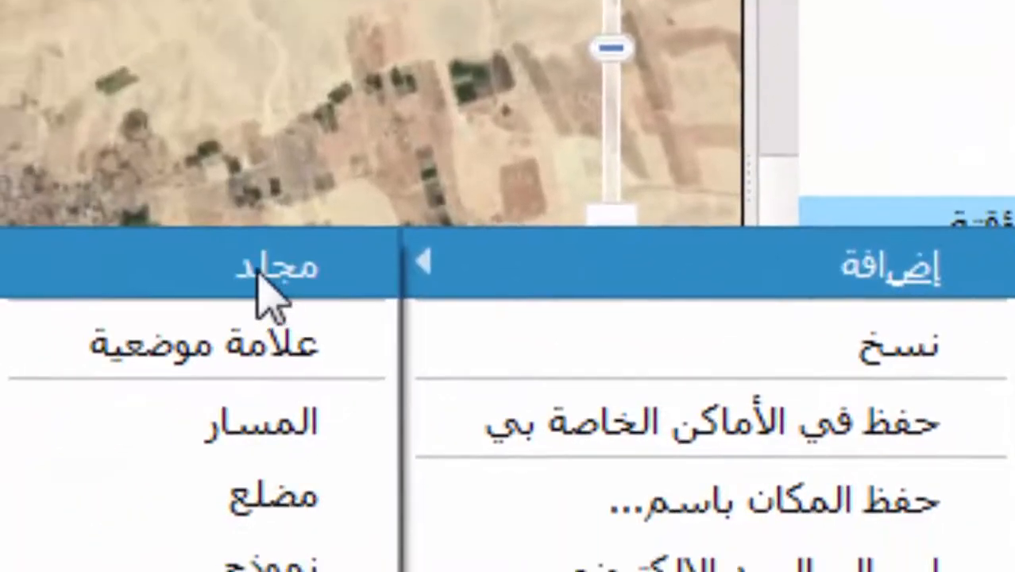
{"action": "left_click", "coordinate": [258, 278]}
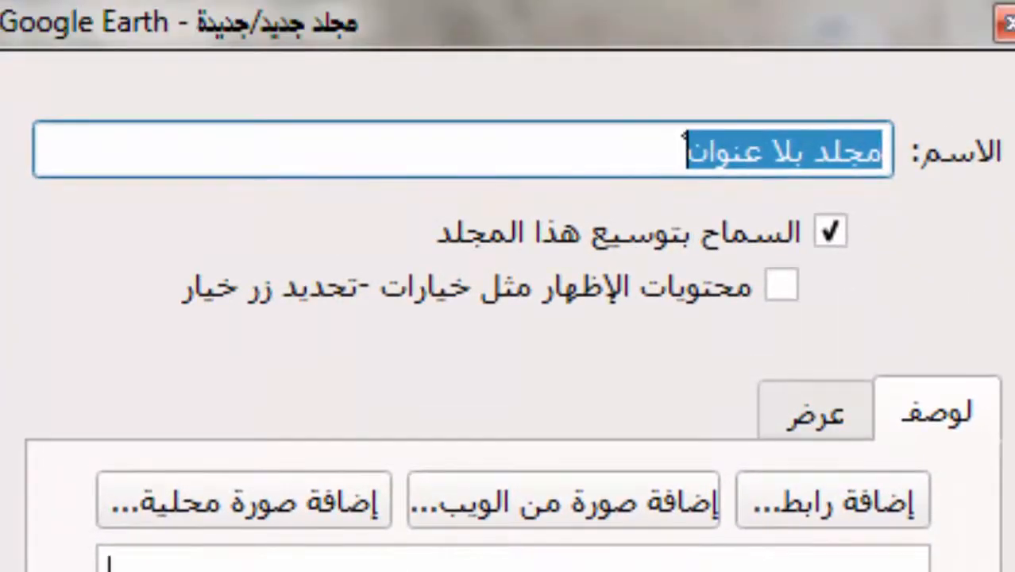
{"action": "type", "text": "d"}
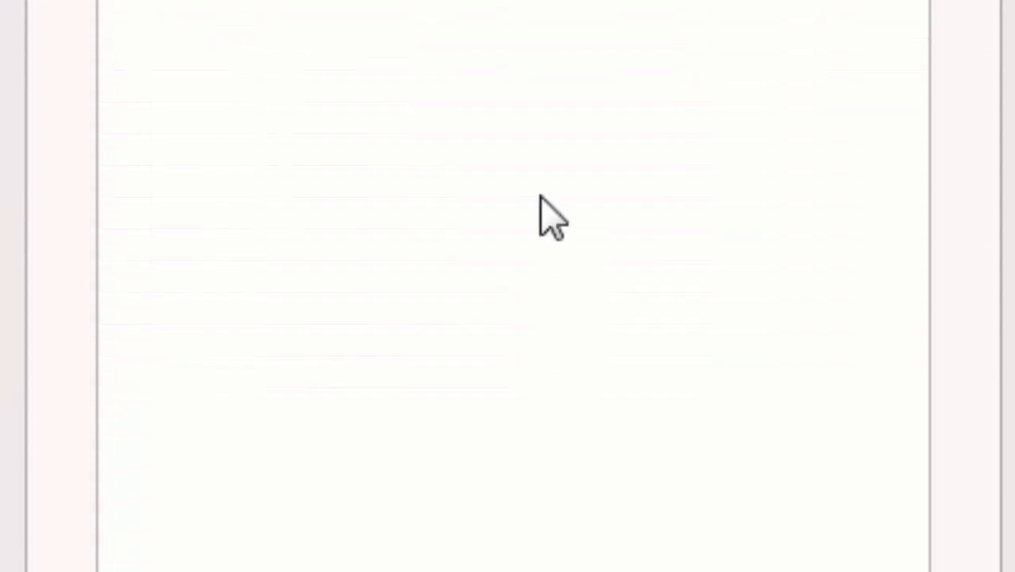
{"action": "key", "text": "Return"}
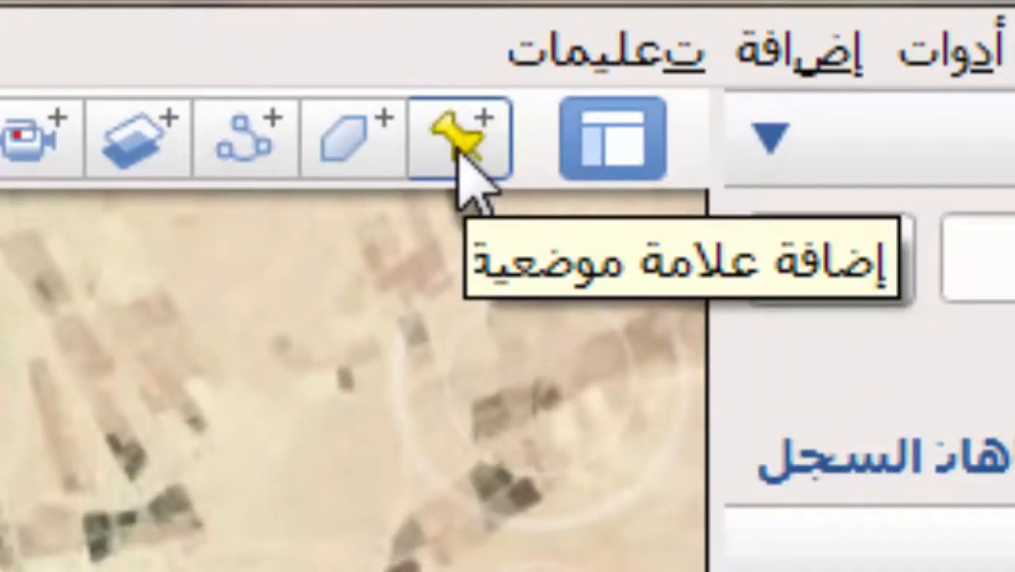
Step: Add a placemark named 1 and drag it onto its control point location
{"action": "left_click", "coordinate": [460, 153]}
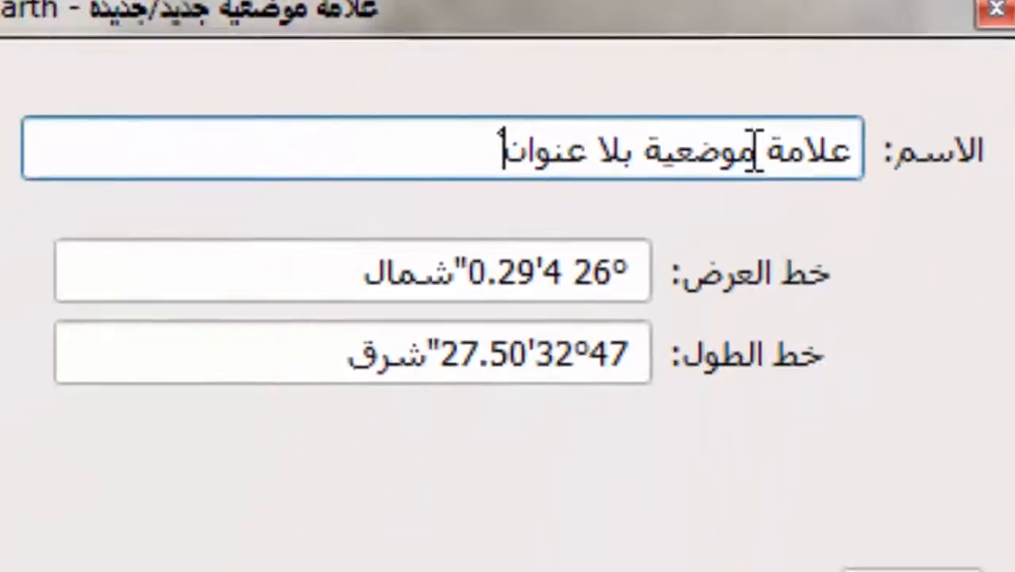
{"action": "triple_click", "coordinate": [808, 77]}
{"action": "type", "text": "1"}
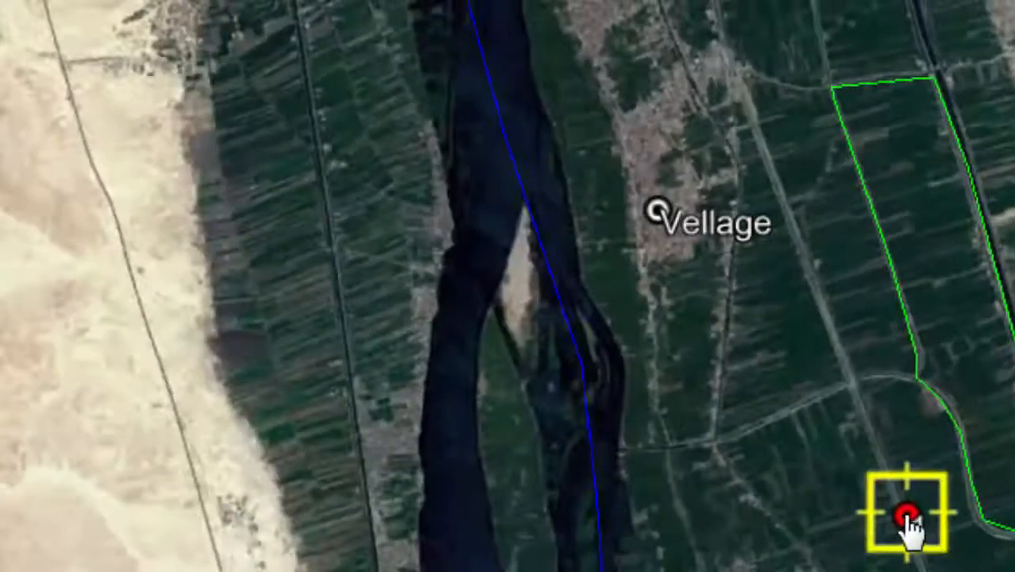
{"action": "key", "text": "Return"}
{"action": "left_click_drag", "start_coordinate": [355, 293], "coordinate": [334, 111]}
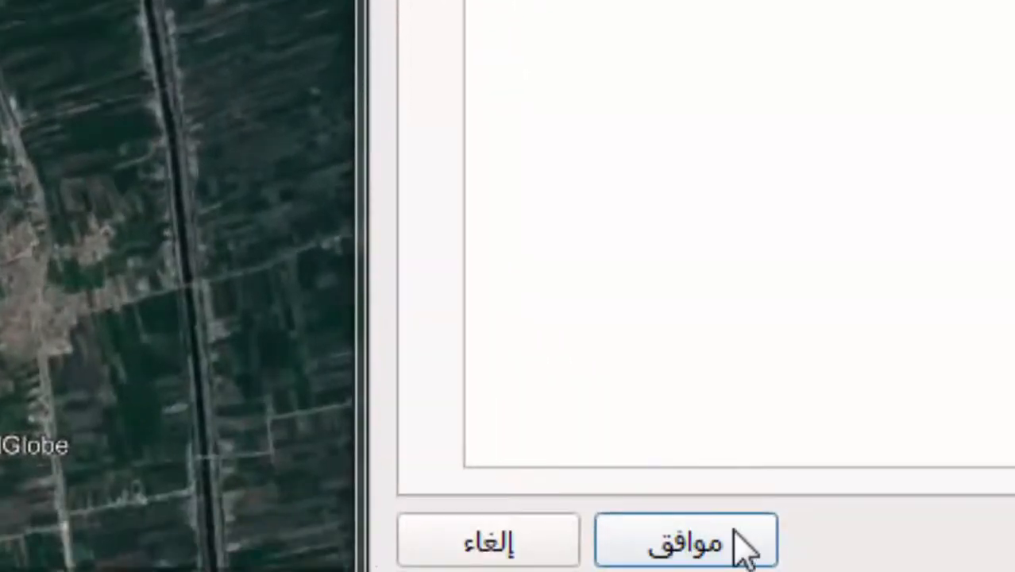
{"action": "left_click", "coordinate": [731, 528]}
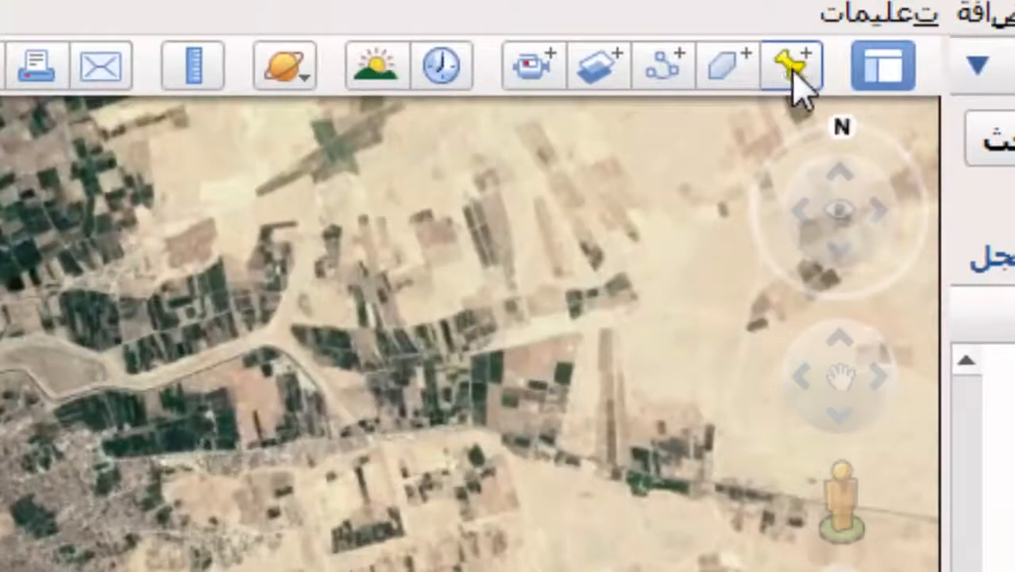
Step: Add a placemark named 2 and position it near the river bank
{"action": "left_click", "coordinate": [796, 80]}
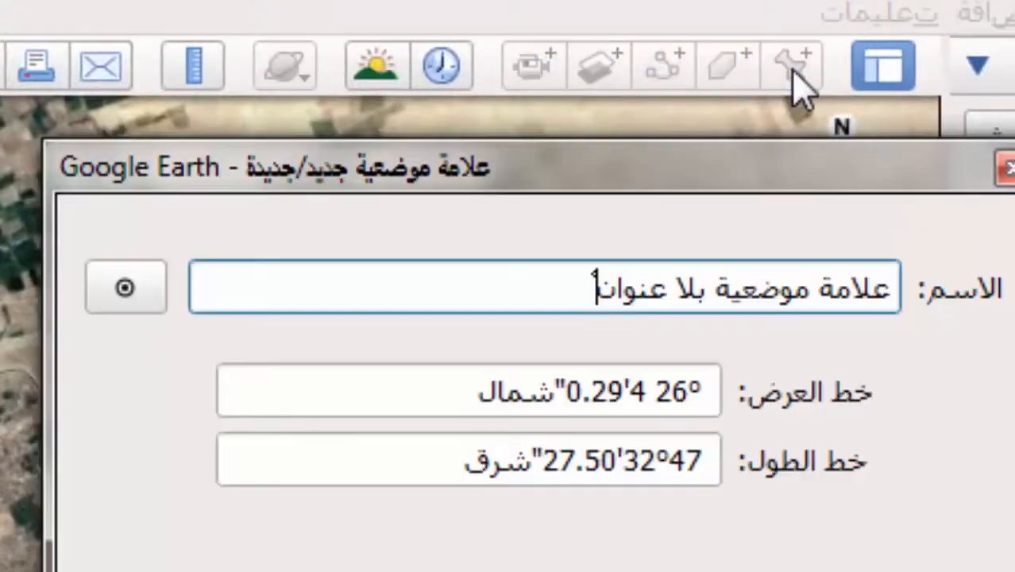
{"action": "double_click", "coordinate": [803, 286]}
{"action": "key", "text": "ctrl+a"}
{"action": "type", "text": "2"}
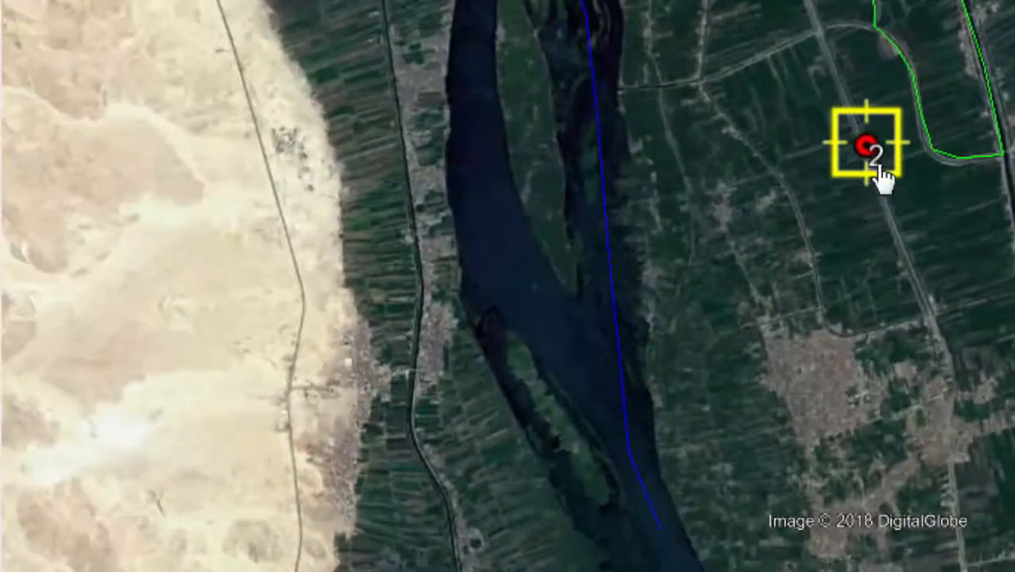
{"action": "left_click_drag", "start_coordinate": [872, 163], "coordinate": [421, 502]}
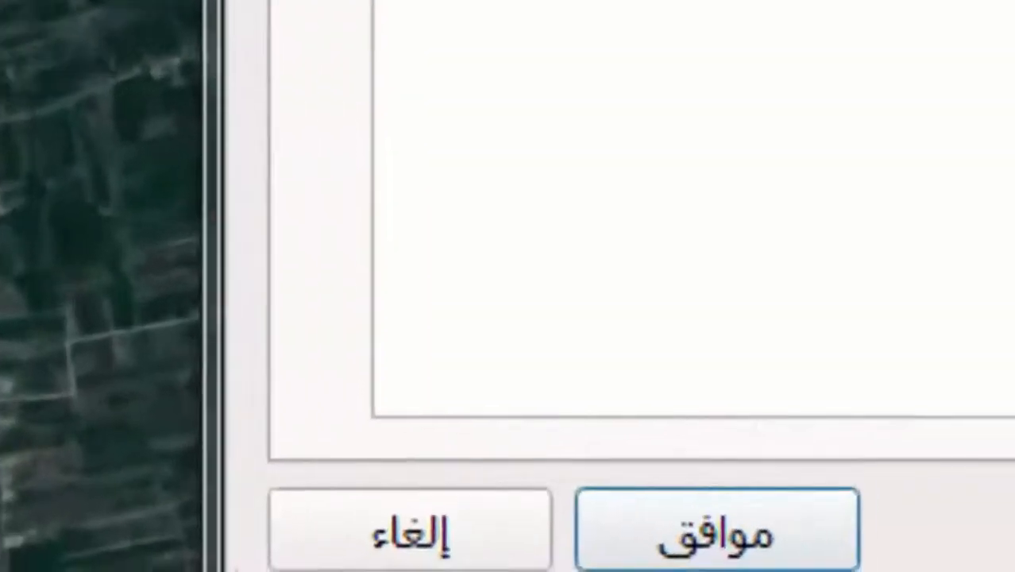
{"action": "left_click", "coordinate": [716, 547]}
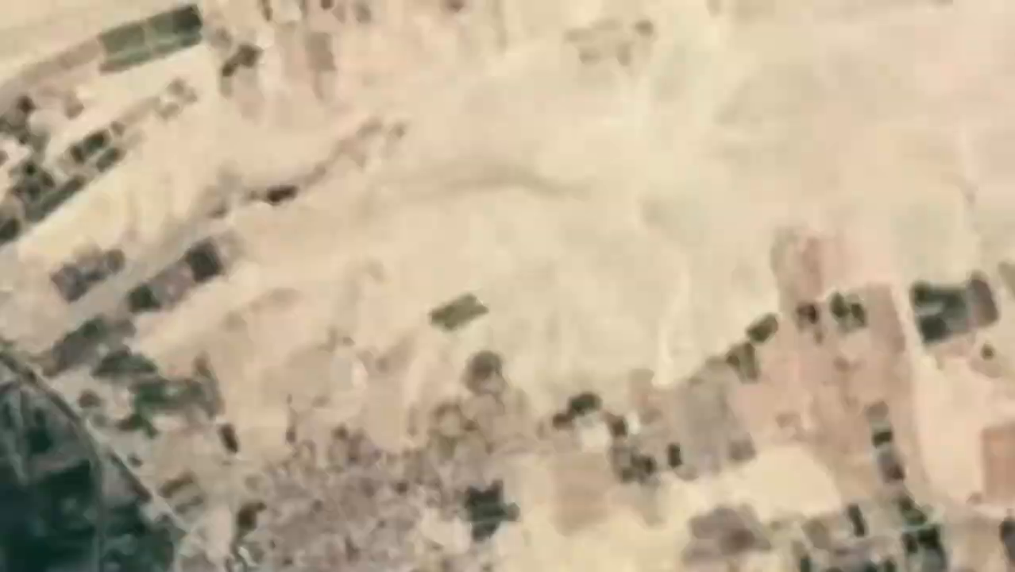
Step: Add a placemark named 3 and drag it onto its control point location
{"action": "left_click", "coordinate": [827, 113]}
{"action": "double_click", "coordinate": [868, 512]}
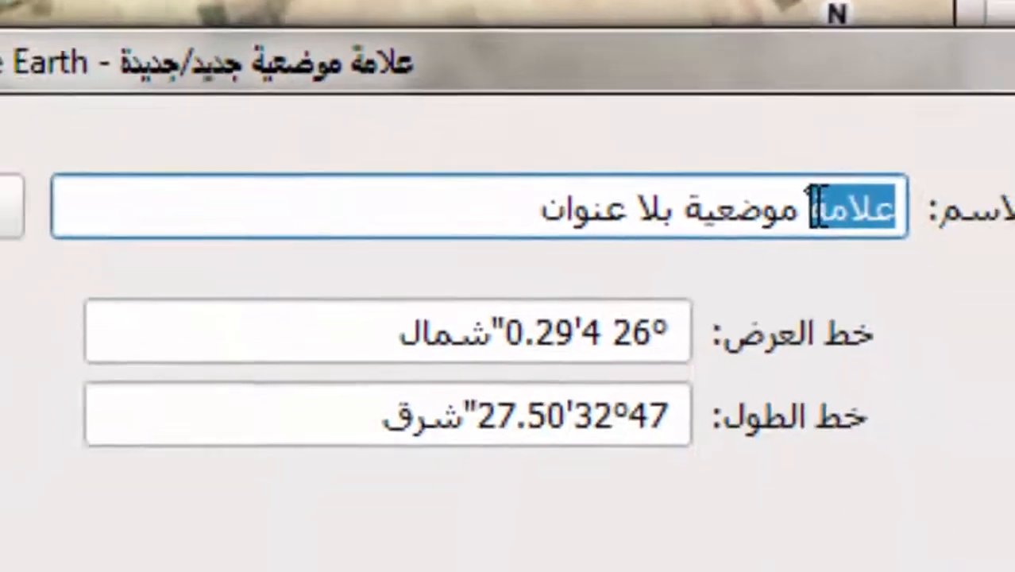
{"action": "triple_click", "coordinate": [816, 208]}
{"action": "type", "text": "3"}
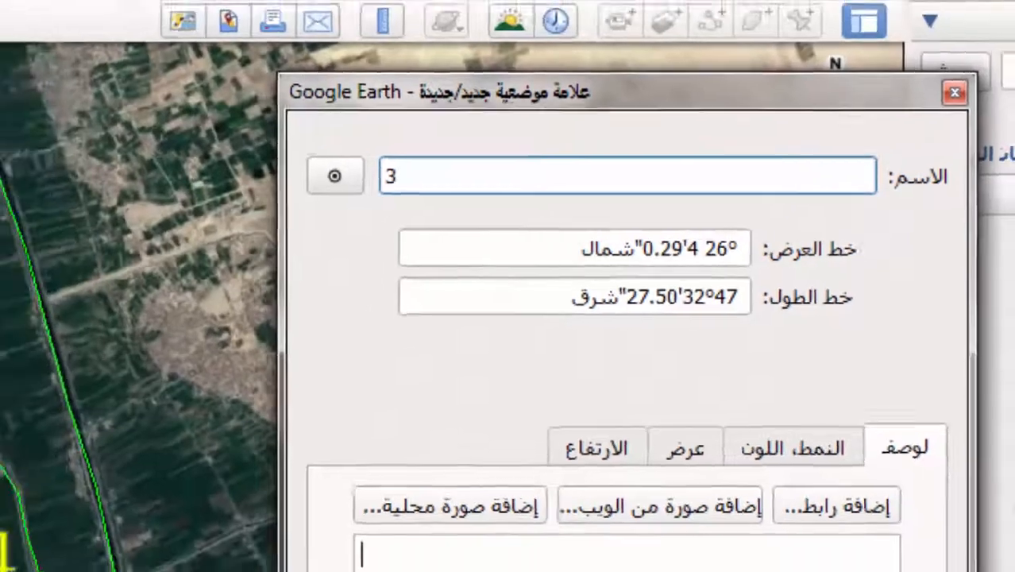
{"action": "left_click_drag", "start_coordinate": [83, 548], "coordinate": [270, 146]}
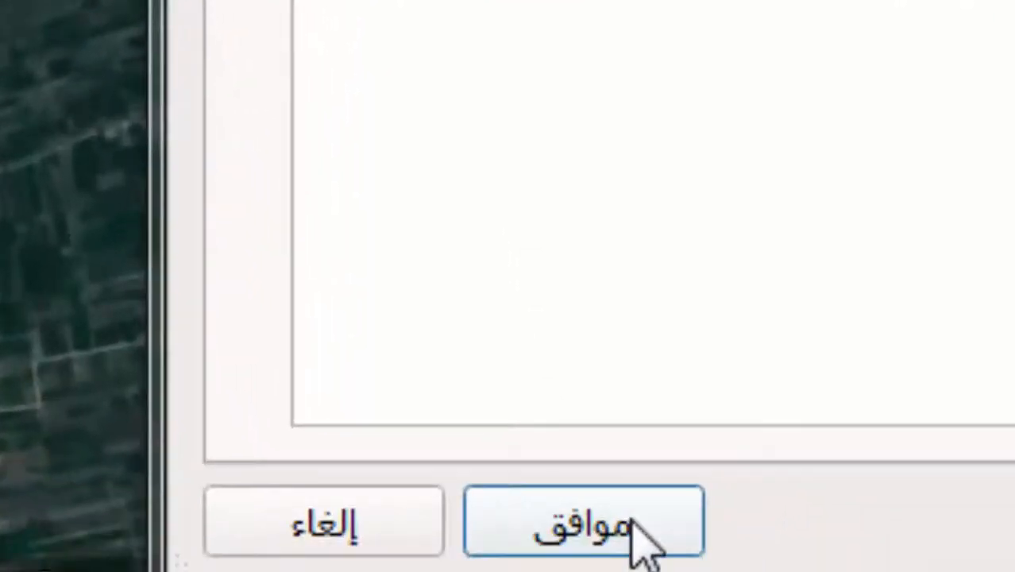
{"action": "left_click", "coordinate": [560, 571]}
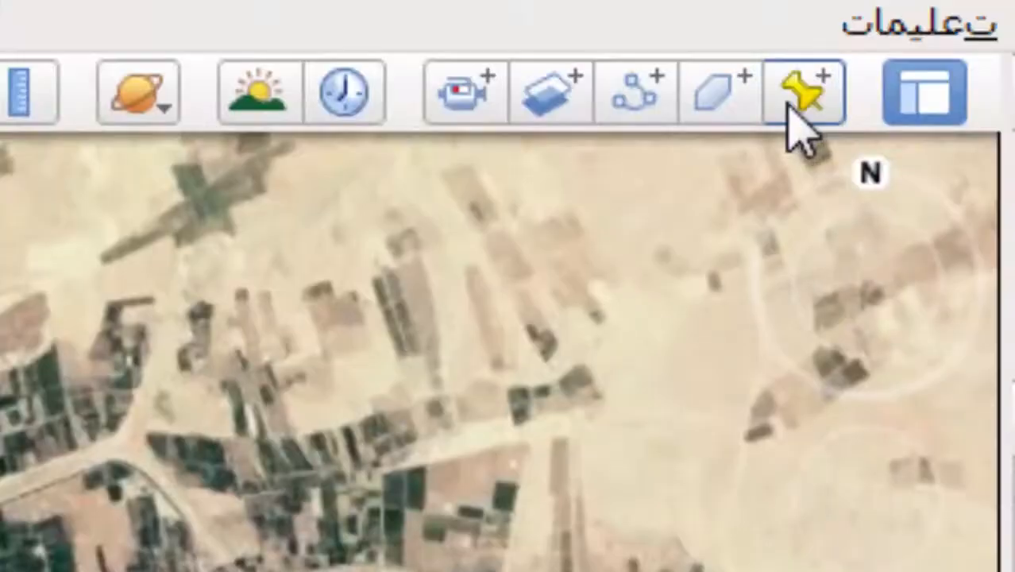
Step: Add a placemark named 4 and set its position on the map
{"action": "left_click", "coordinate": [818, 40]}
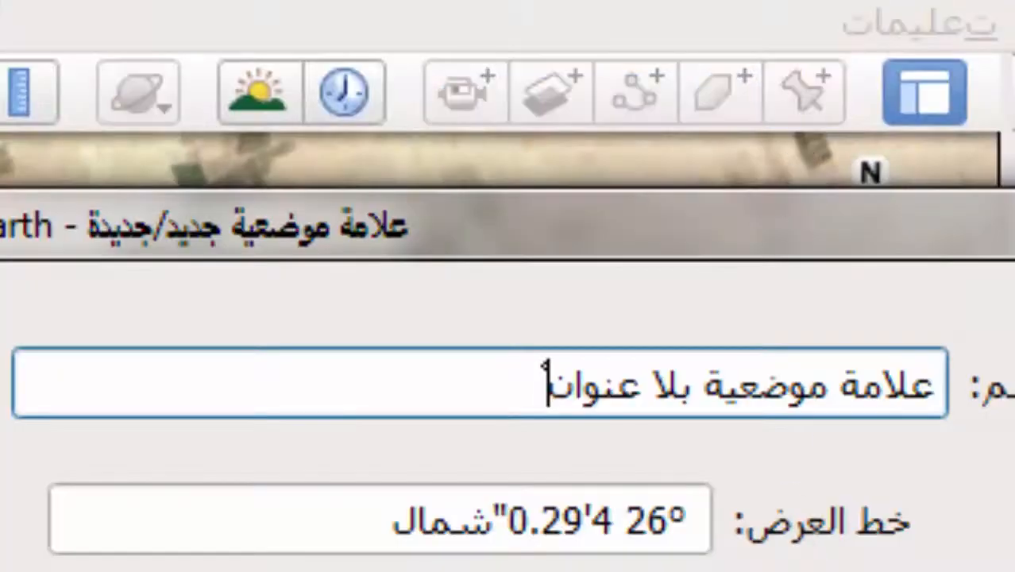
{"action": "triple_click", "coordinate": [738, 353]}
{"action": "type", "text": "4"}
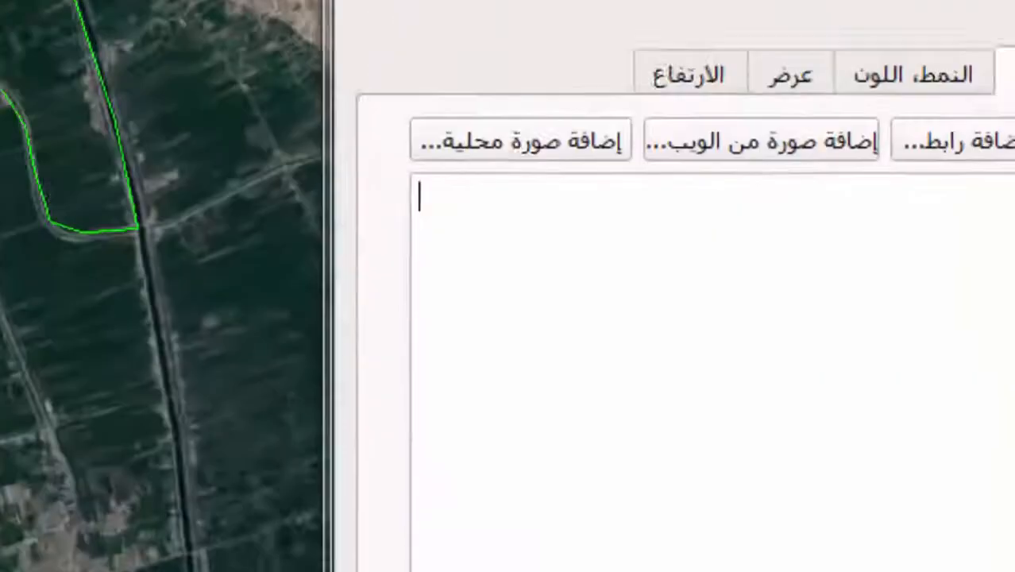
{"action": "left_click", "coordinate": [362, 527]}
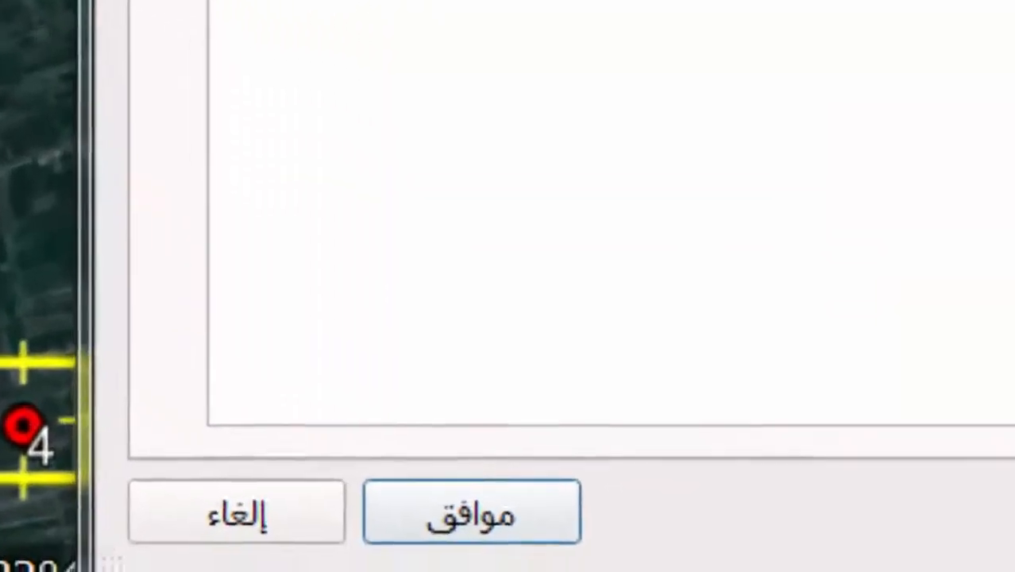
{"action": "left_click", "coordinate": [457, 504]}
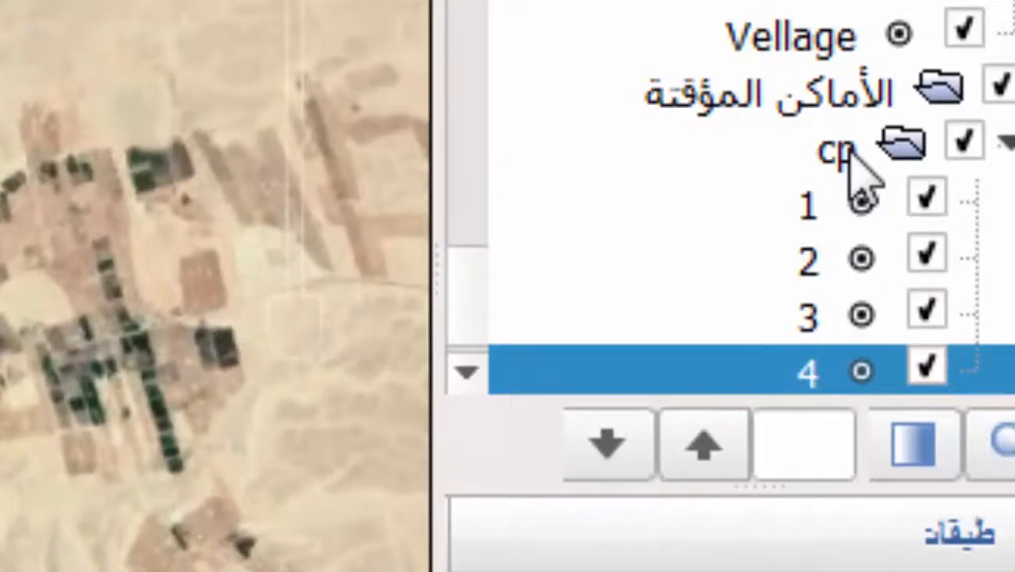
Step: Save the cp folder of control points as cp.kmz
{"action": "right_click", "coordinate": [842, 151]}
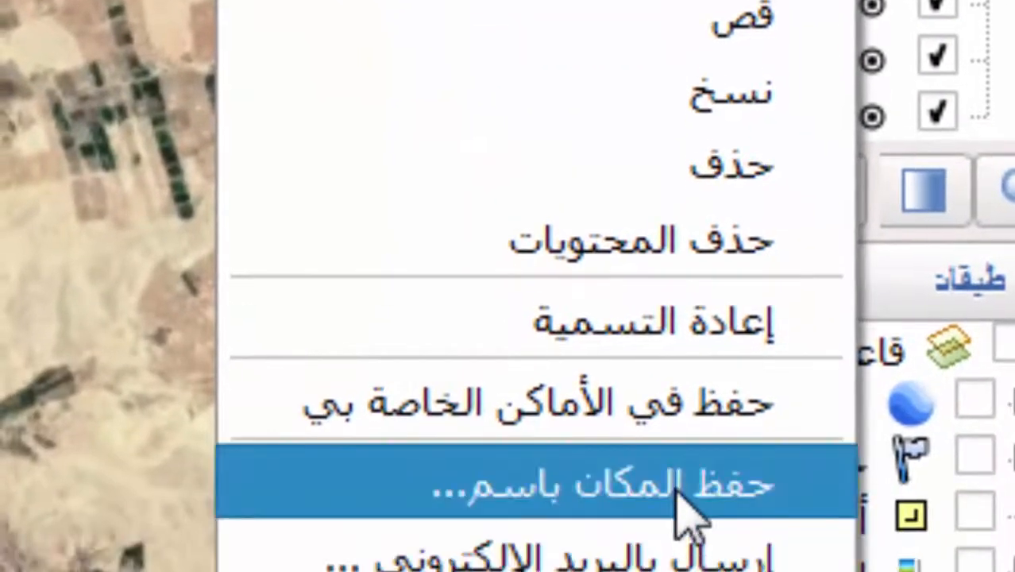
{"action": "left_click", "coordinate": [683, 508]}
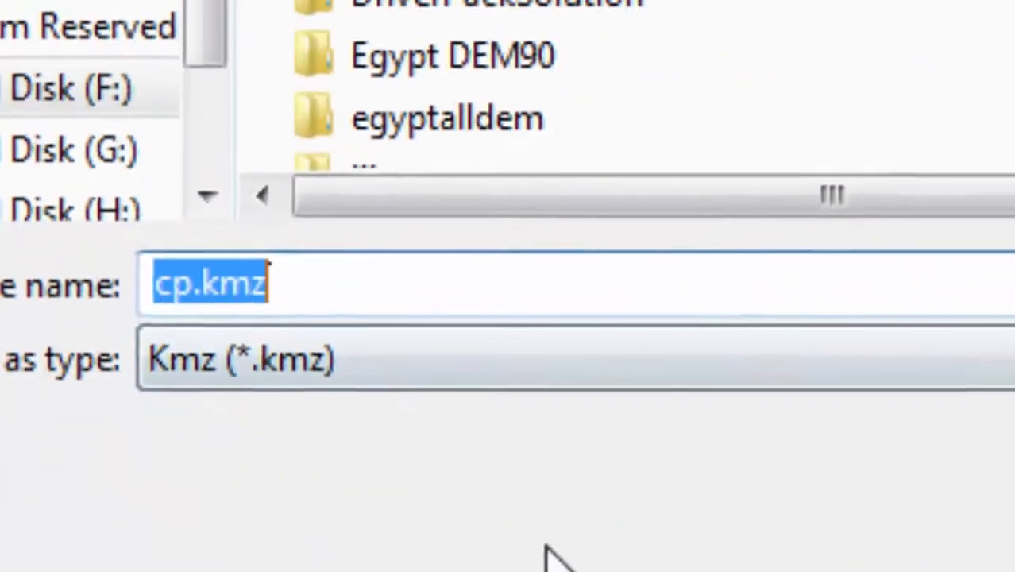
{"action": "left_click", "coordinate": [933, 452]}
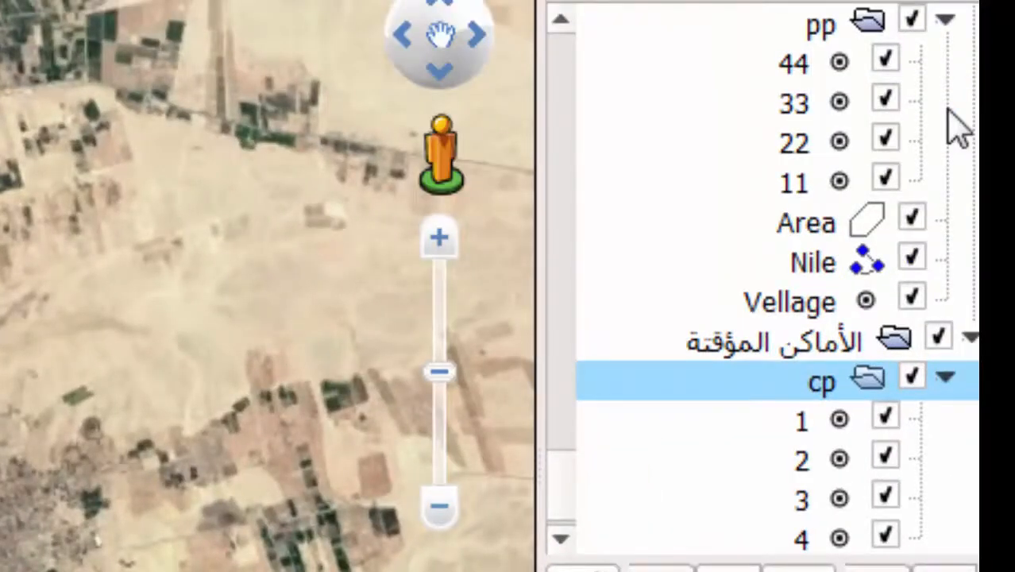
Step: Hide the pp folder points plus the Area polygon, Nile path and Vellage placemark
{"action": "left_click", "coordinate": [911, 20]}
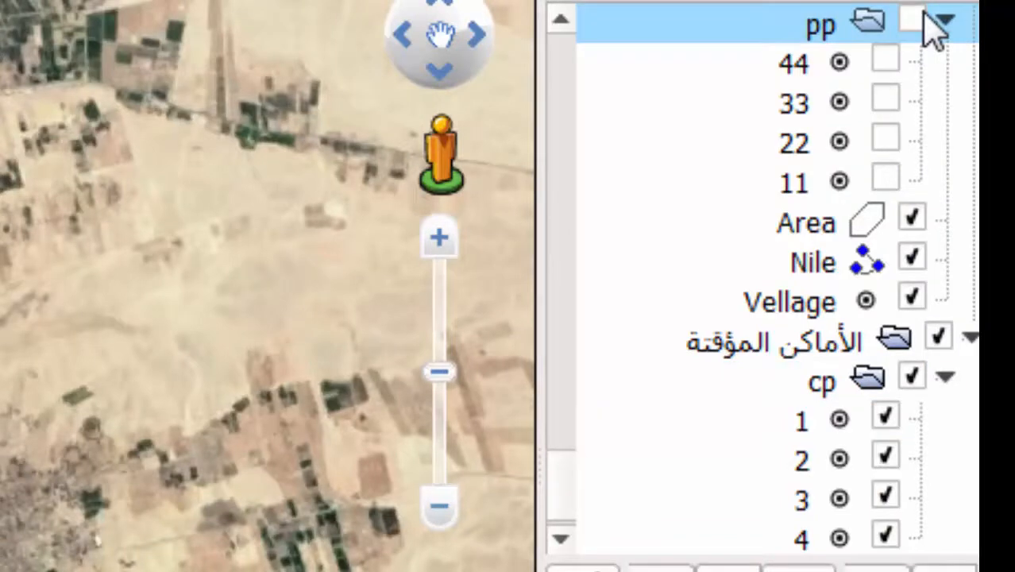
{"action": "left_click", "coordinate": [913, 217]}
{"action": "left_click", "coordinate": [913, 255]}
{"action": "left_click", "coordinate": [913, 297]}
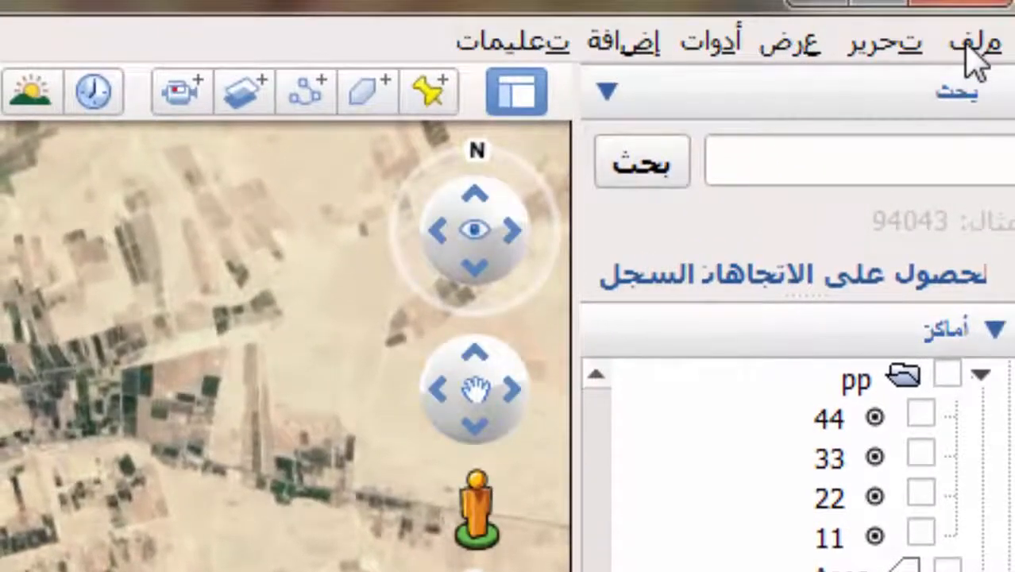
Step: Save the current Google Earth view as the JPEG image img1
{"action": "left_click", "coordinate": [970, 46]}
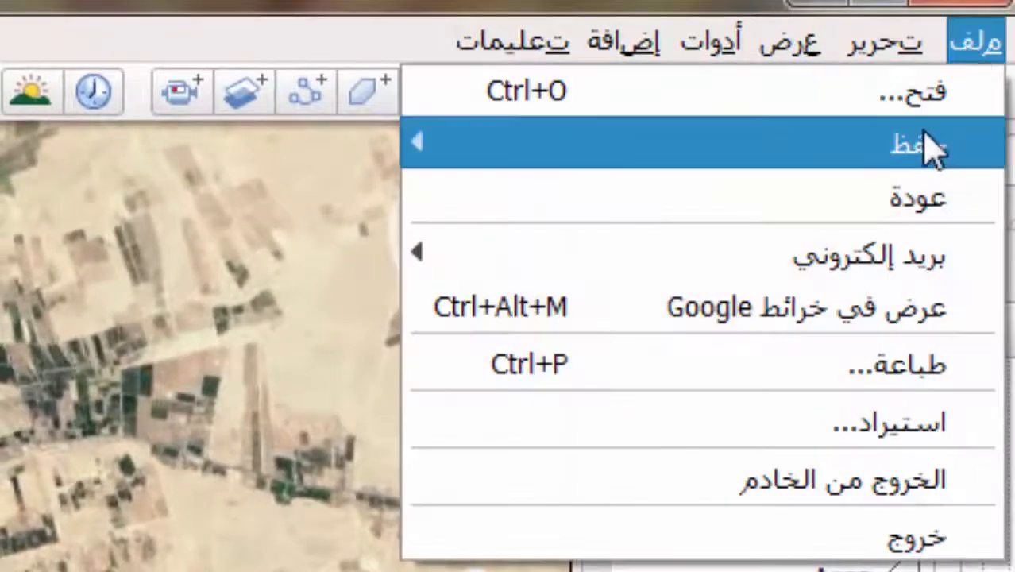
{"action": "mouse_move", "coordinate": [928, 147]}
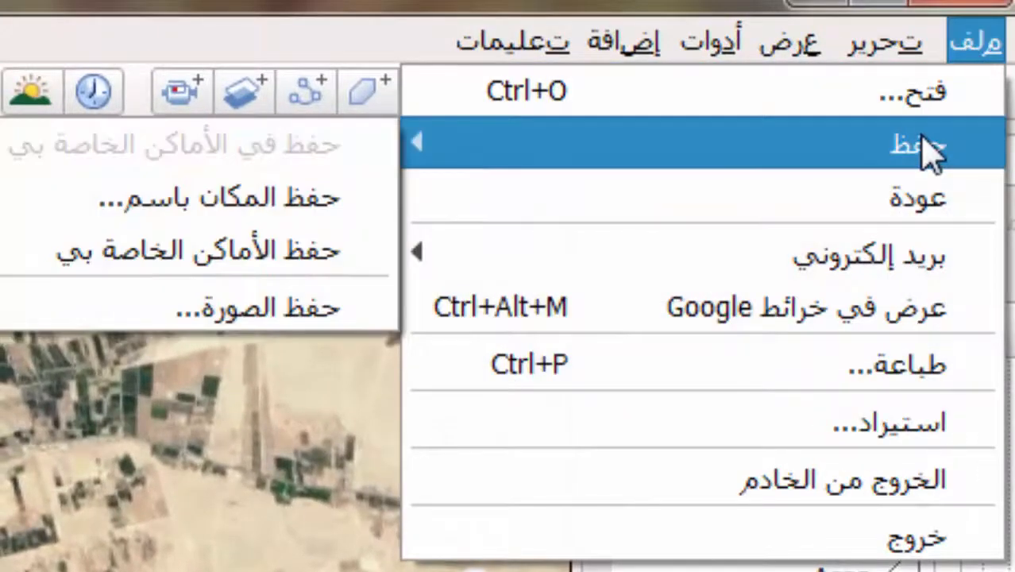
{"action": "left_click", "coordinate": [234, 326]}
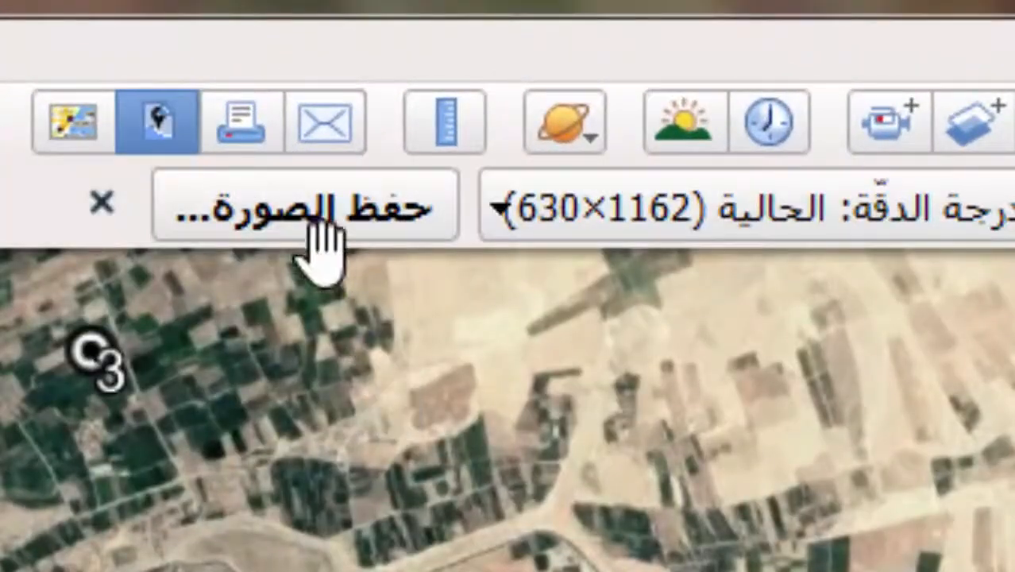
{"action": "left_click", "coordinate": [322, 230]}
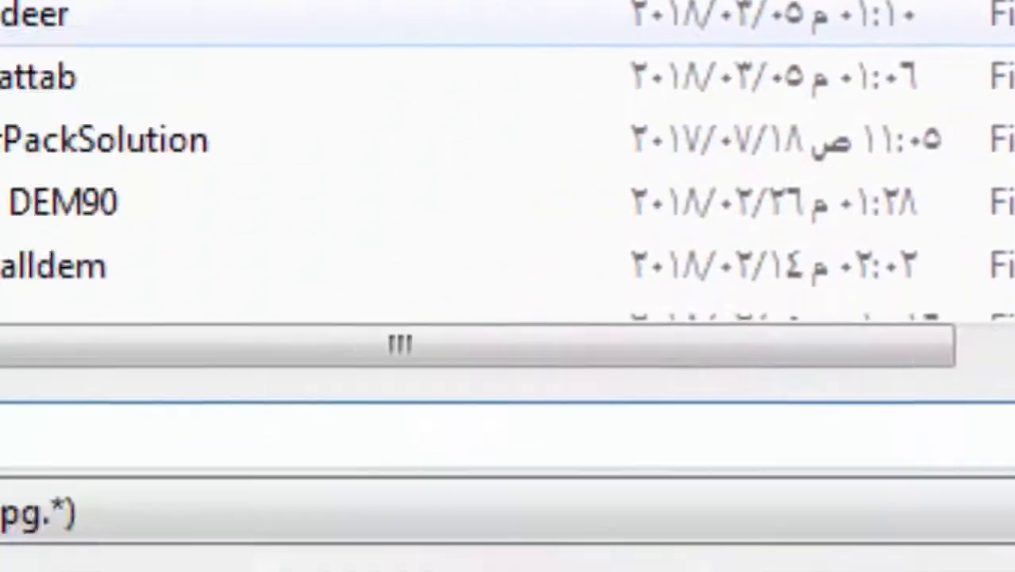
{"action": "type", "text": "i"}
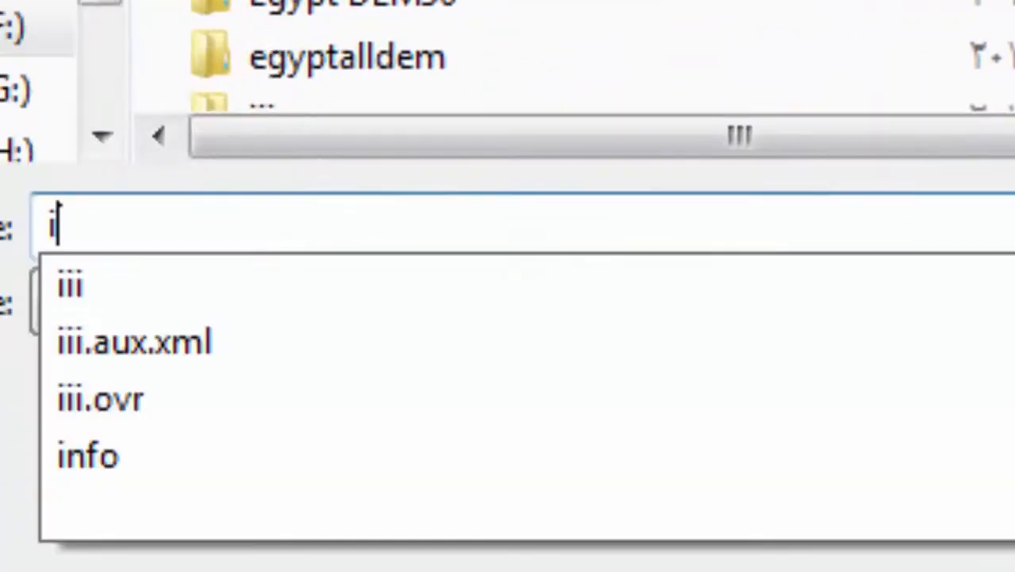
{"action": "type", "text": "m"}
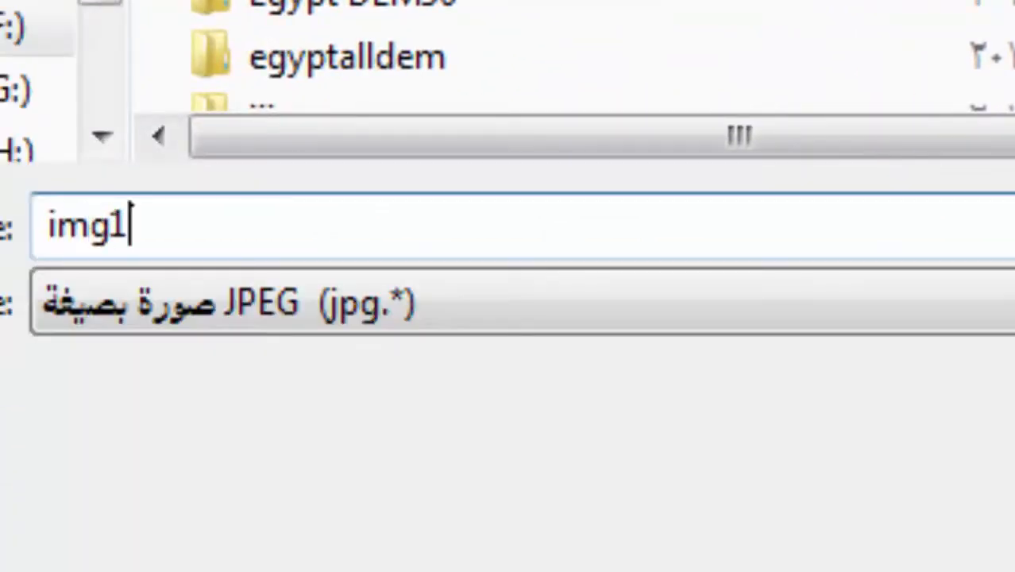
{"action": "type", "text": "g1"}
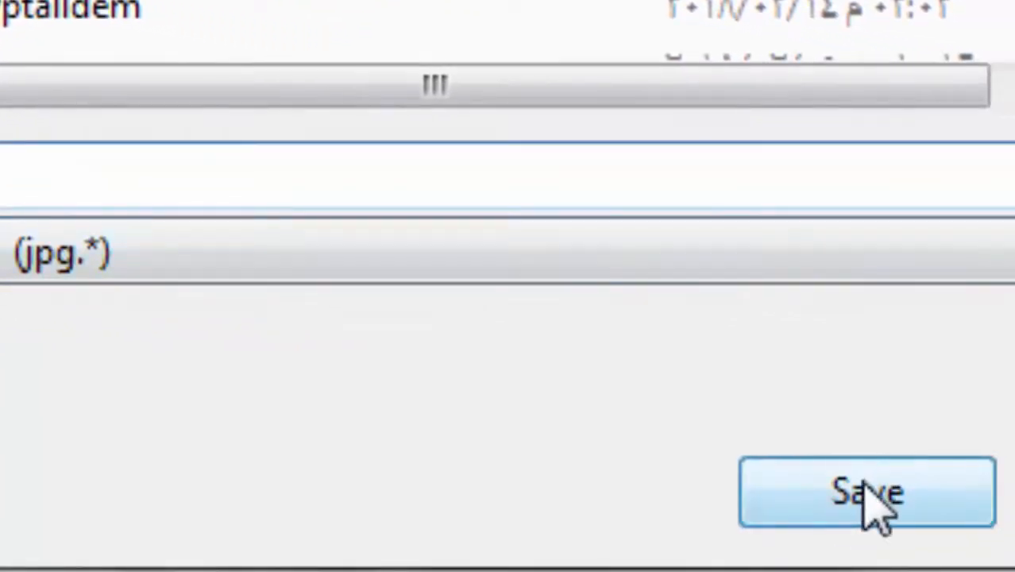
{"action": "left_click", "coordinate": [879, 502]}
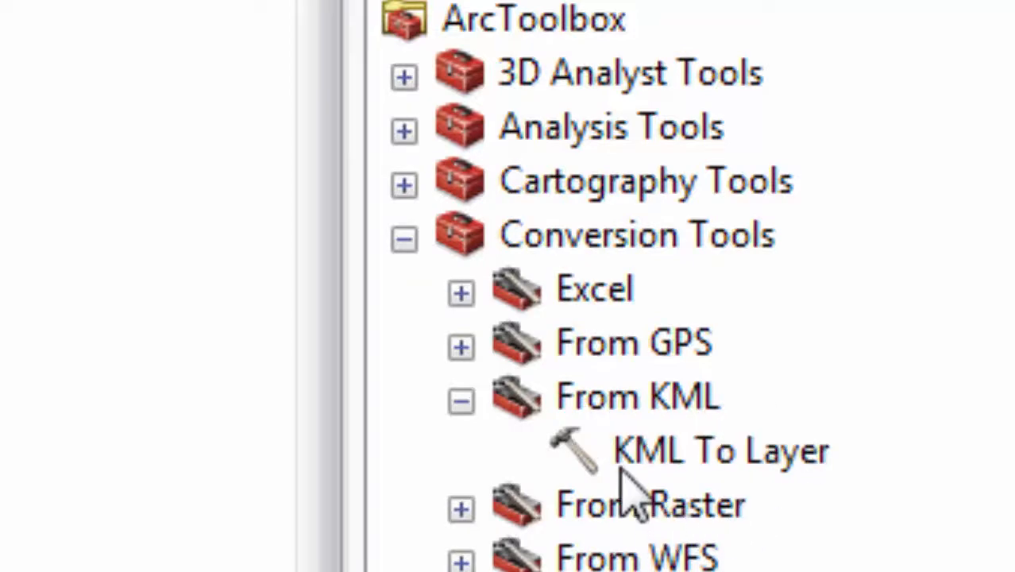
Step: Set KML To Layer's input to F:\cp.kmz and output location to F:\MuradI
{"action": "double_click", "coordinate": [747, 451]}
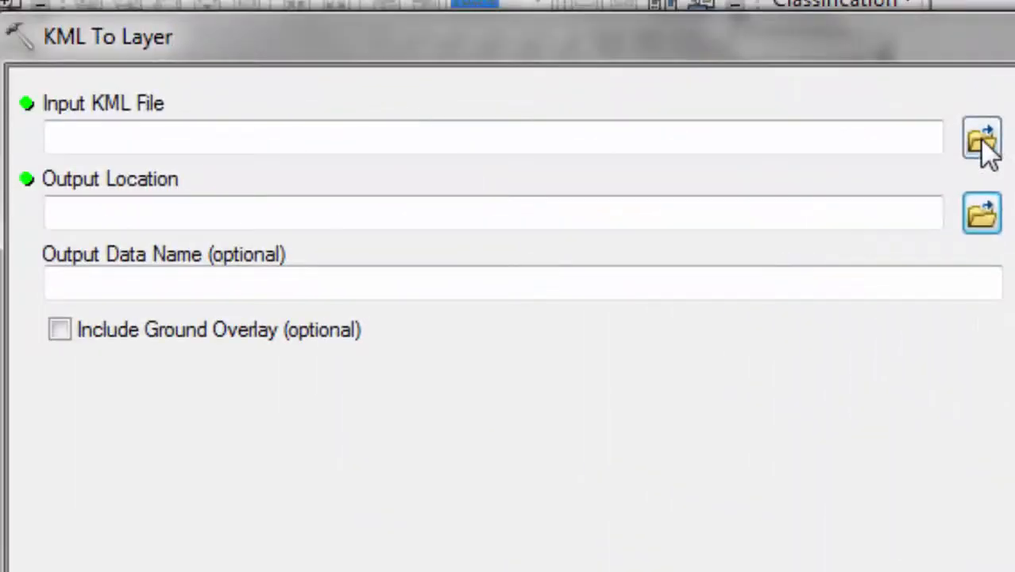
{"action": "left_click", "coordinate": [831, 71]}
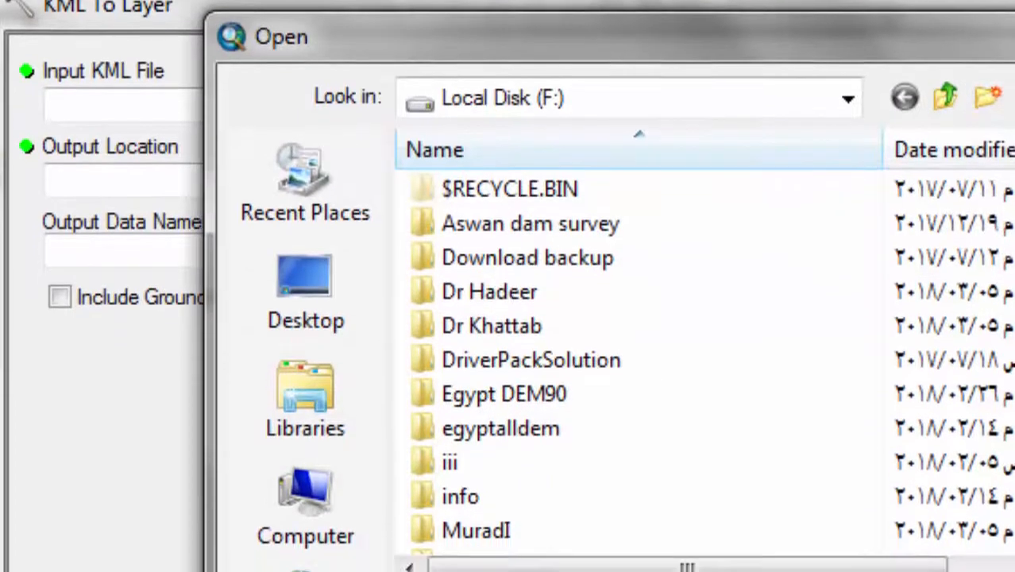
{"action": "scroll", "coordinate": [635, 357], "scroll_direction": "down", "scroll_amount": 3}
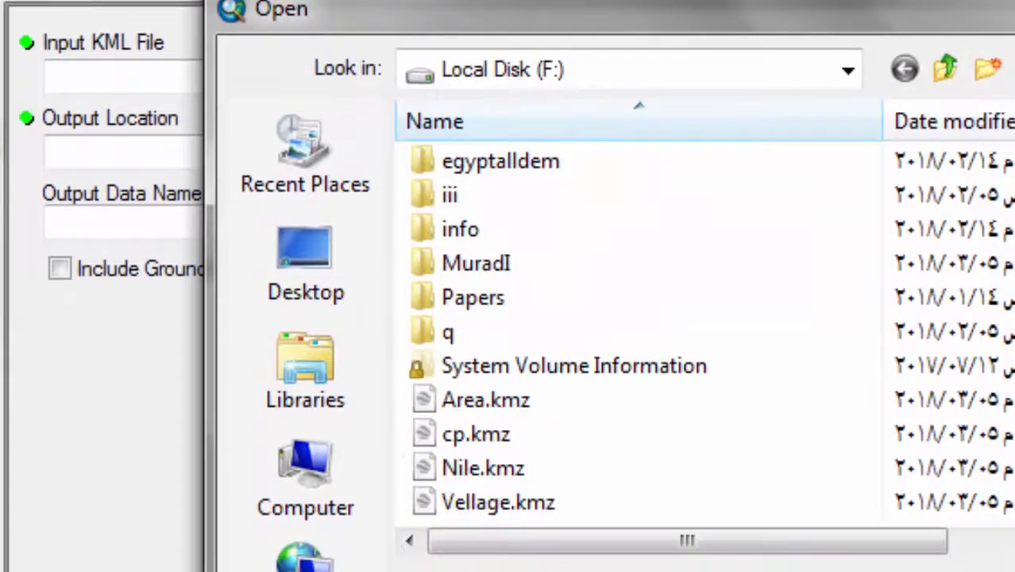
{"action": "left_click", "coordinate": [480, 436]}
{"action": "key", "text": "Return"}
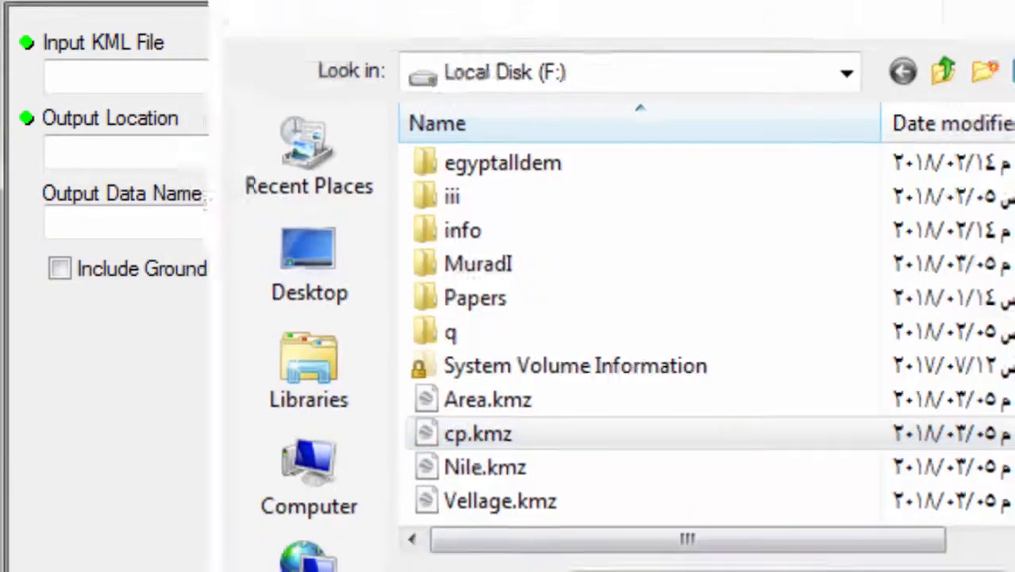
{"action": "left_click", "coordinate": [976, 154]}
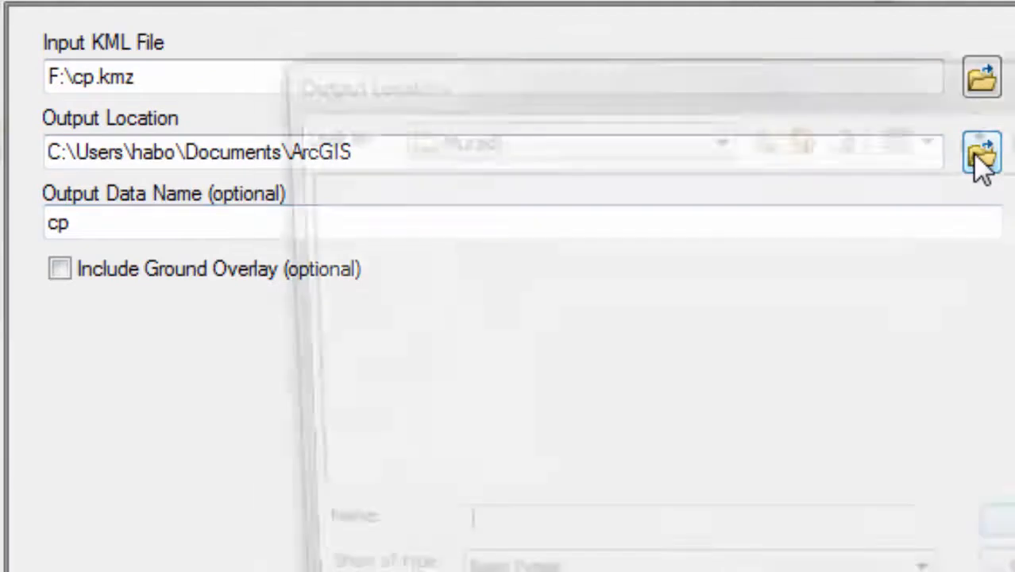
{"action": "left_click", "coordinate": [767, 137]}
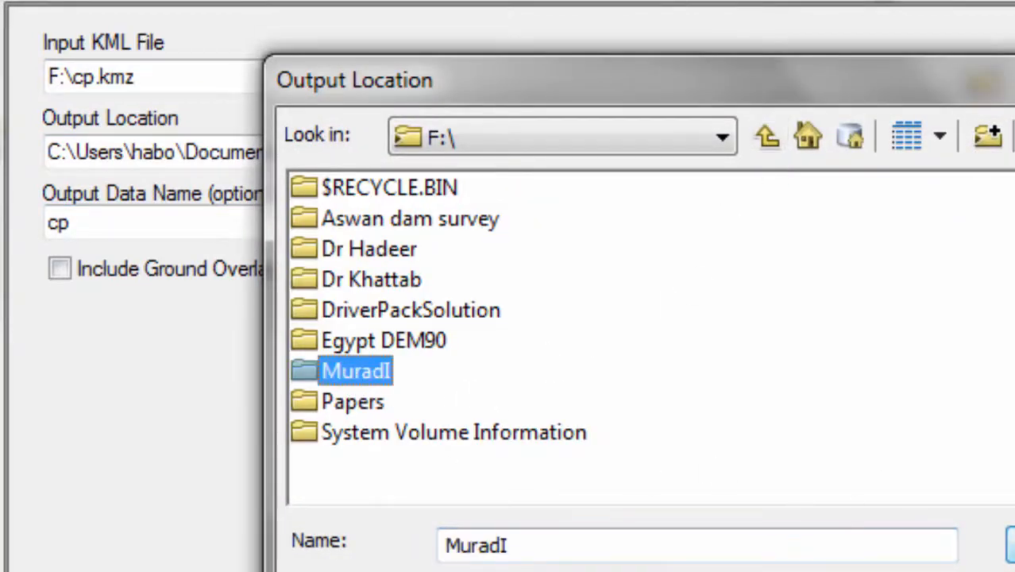
{"action": "key", "text": "Return"}
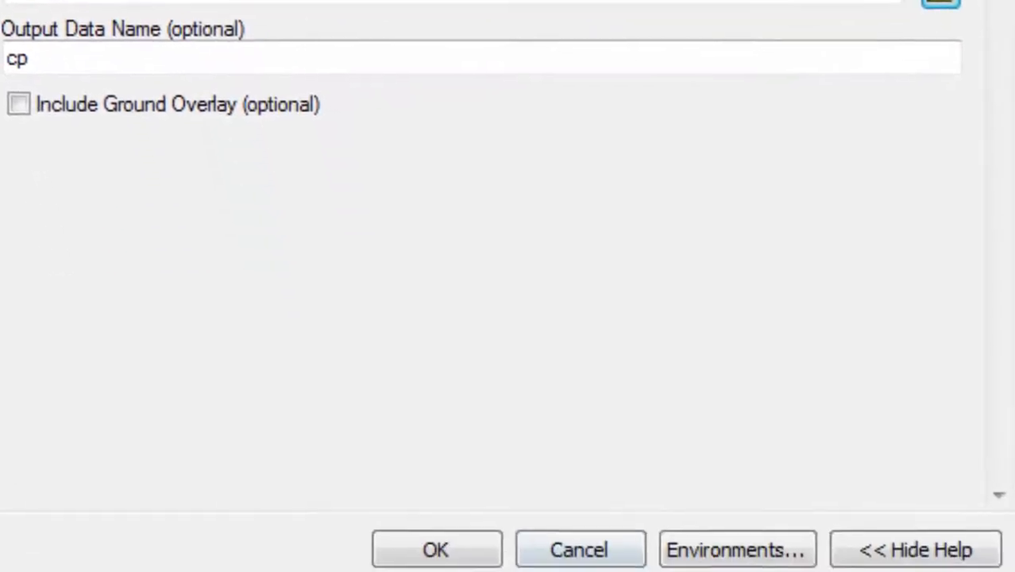
Step: Run KML To Layer to create cp, then add img1.jpg, dismissing the spatial reference warning
{"action": "left_click", "coordinate": [454, 546]}
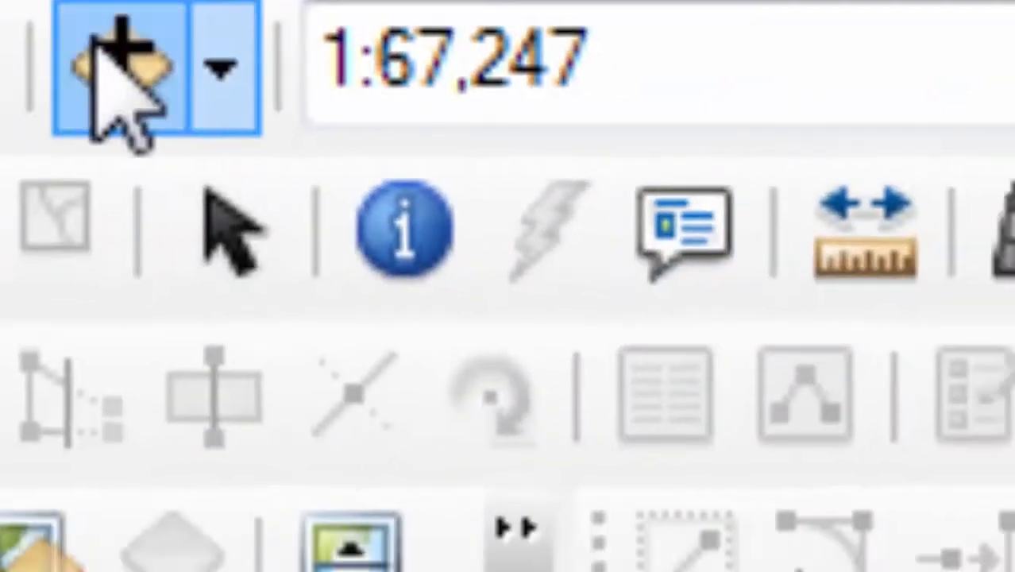
{"action": "left_click", "coordinate": [151, 87]}
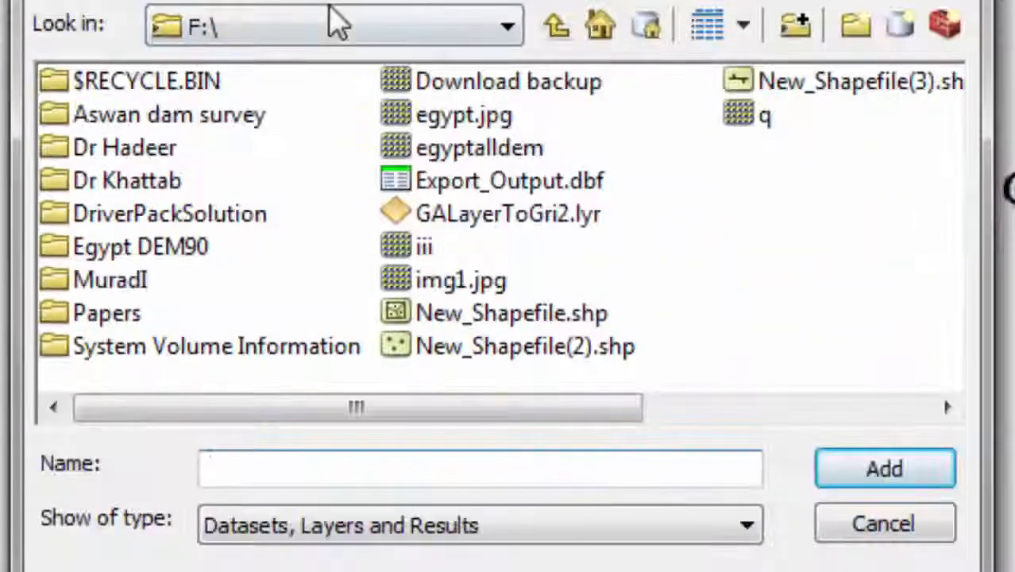
{"action": "left_click", "coordinate": [465, 284]}
{"action": "left_click", "coordinate": [877, 472]}
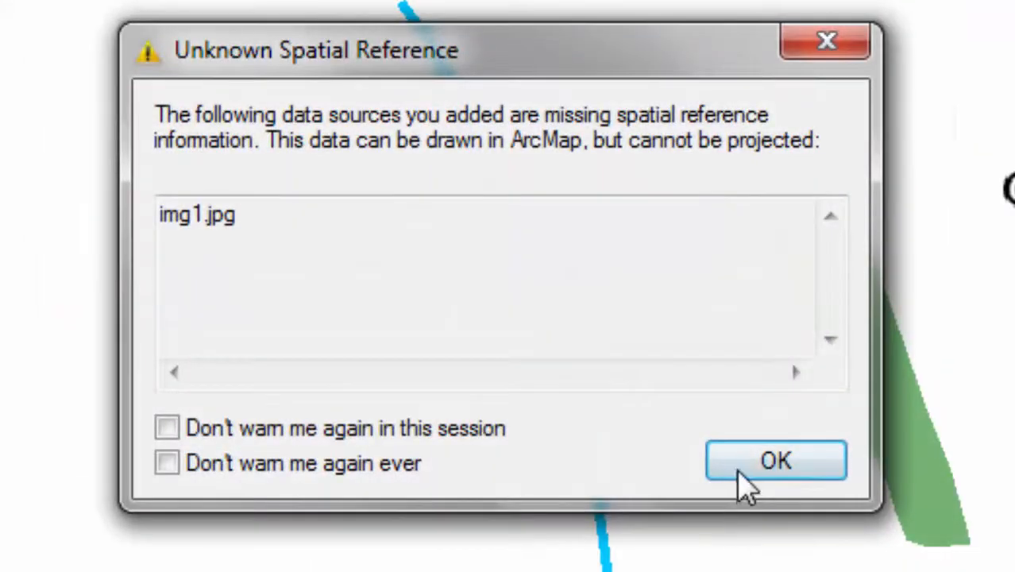
{"action": "left_click", "coordinate": [745, 477]}
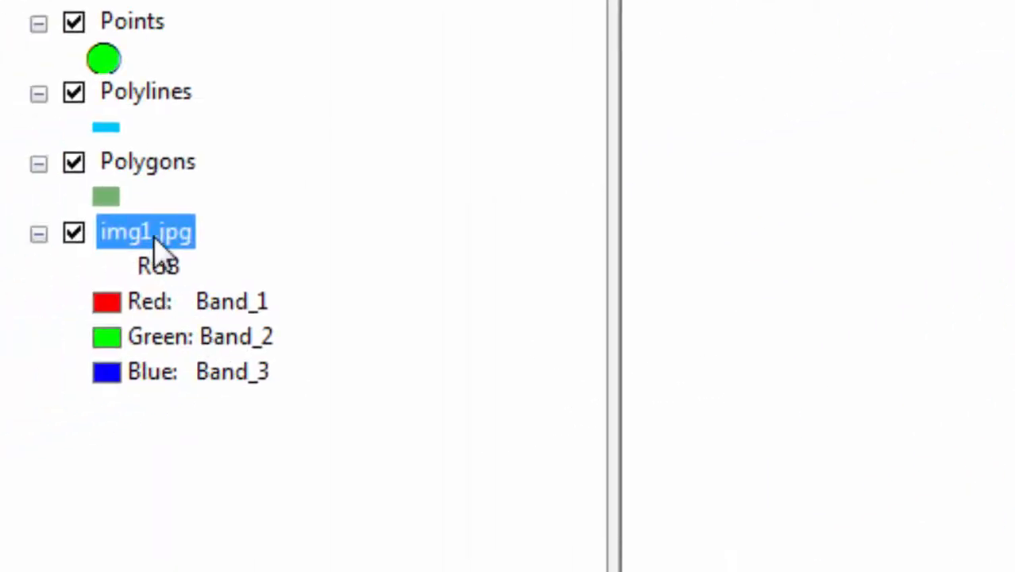
Step: Zoom to the img1.jpg layer, then zoom in closely around its 9 label
{"action": "right_click", "coordinate": [157, 246]}
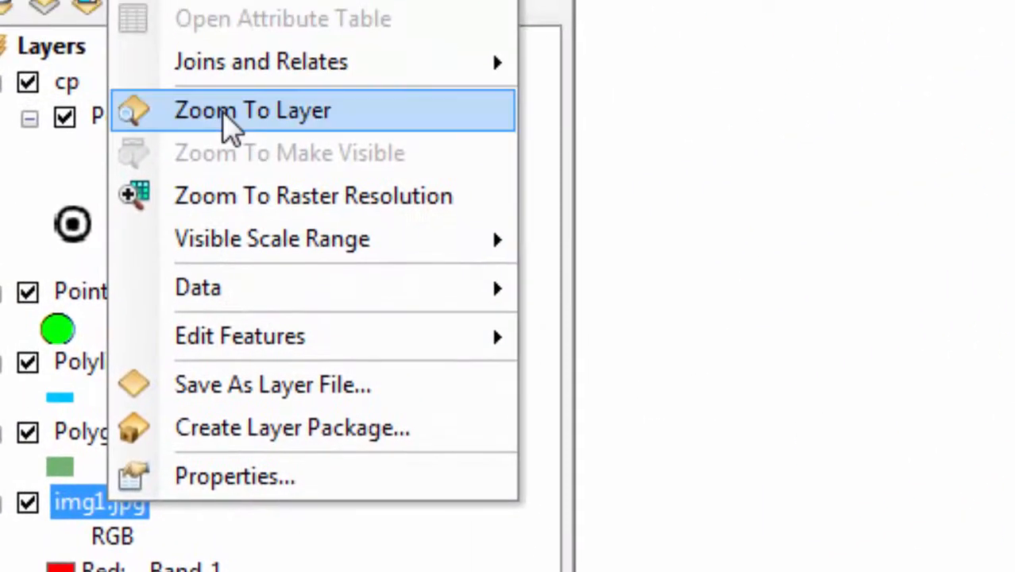
{"action": "left_click", "coordinate": [223, 109]}
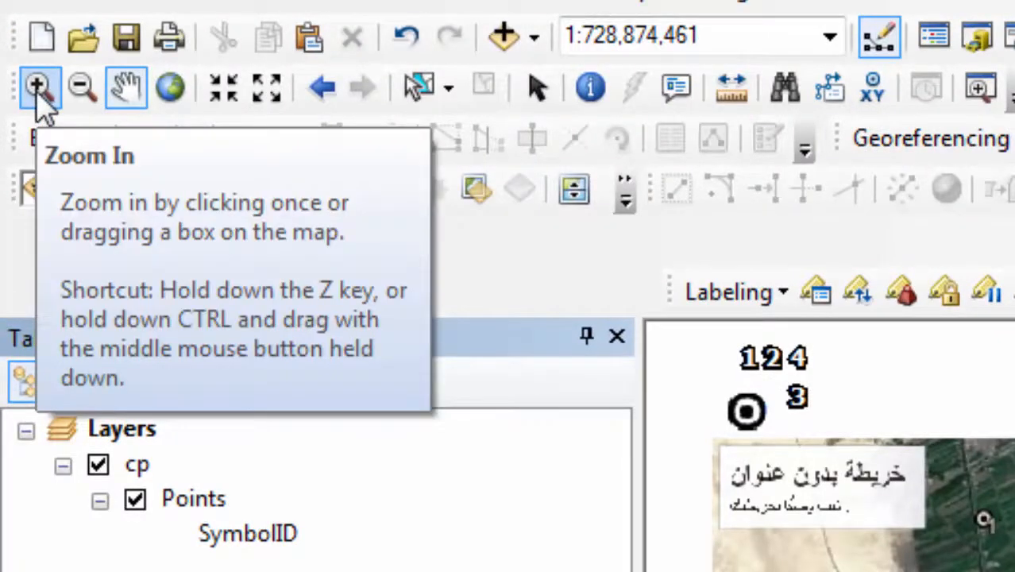
{"action": "left_click", "coordinate": [38, 89]}
{"action": "left_click", "coordinate": [999, 516]}
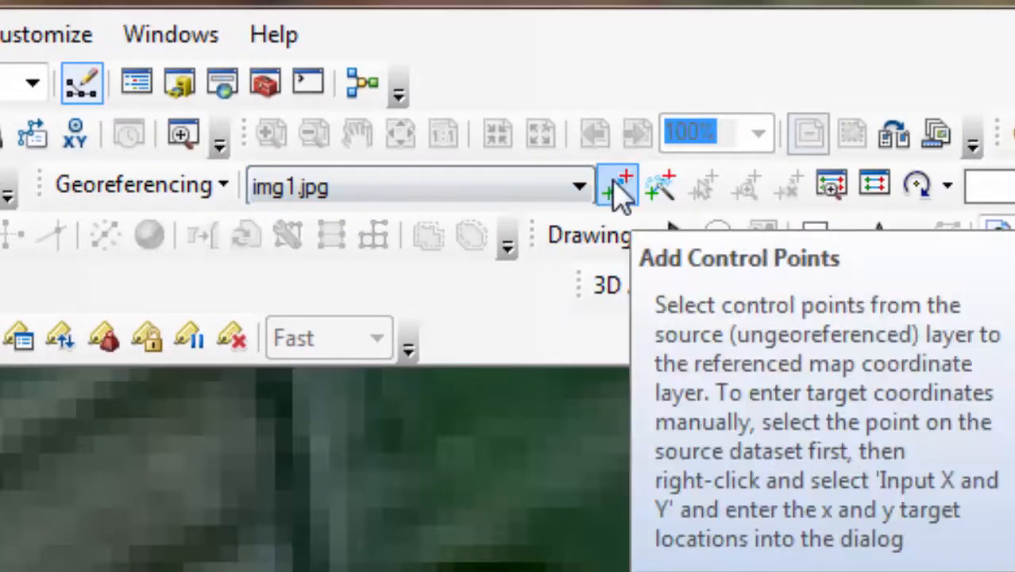
Step: Zoom to cp Points, then onto img1.jpg, and start a control link at the circled marker's centre
{"action": "left_click", "coordinate": [622, 191]}
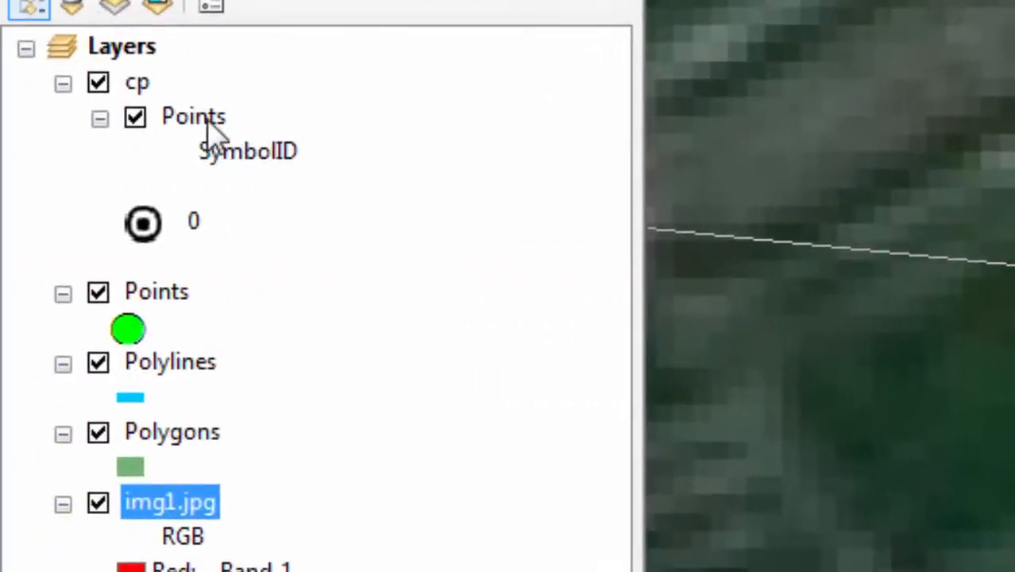
{"action": "right_click", "coordinate": [201, 127]}
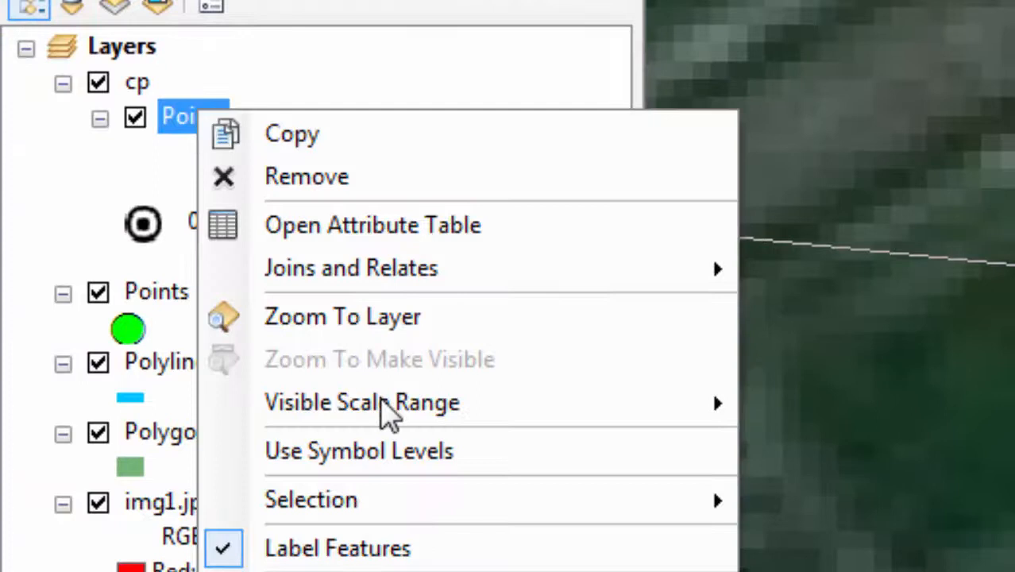
{"action": "left_click", "coordinate": [337, 318]}
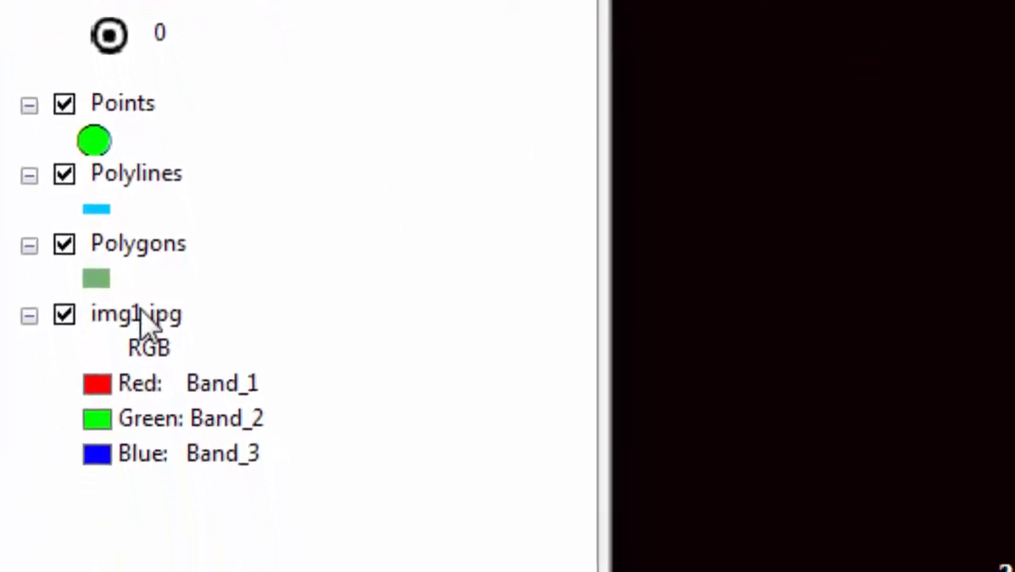
{"action": "right_click", "coordinate": [172, 499]}
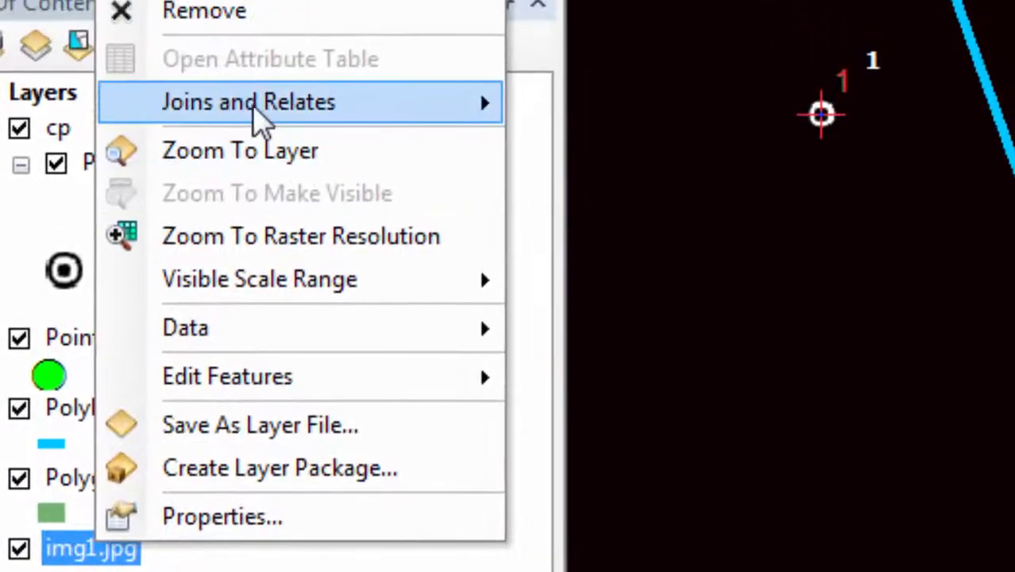
{"action": "left_click", "coordinate": [262, 166]}
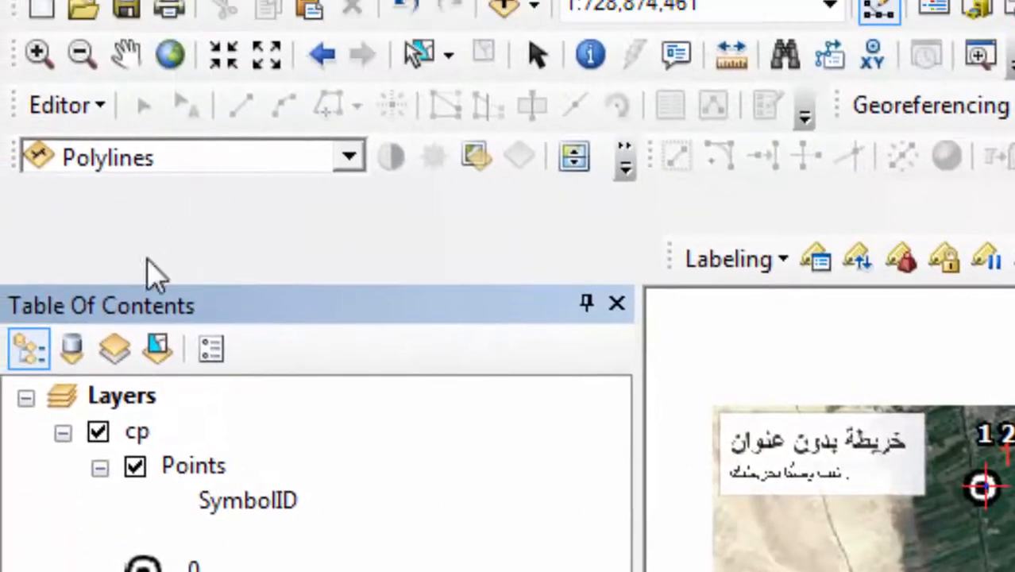
{"action": "left_click", "coordinate": [39, 56]}
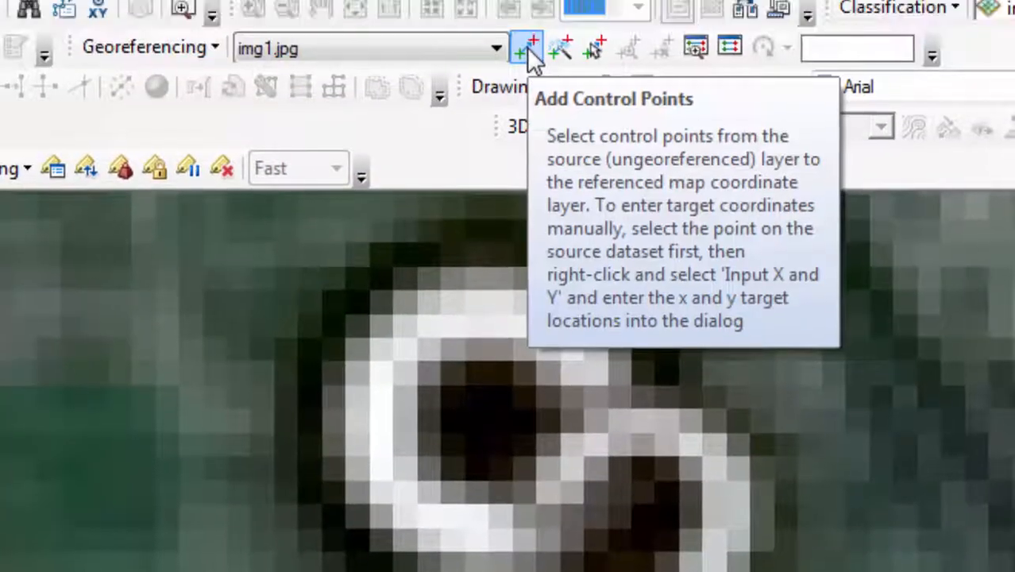
{"action": "left_click", "coordinate": [527, 47]}
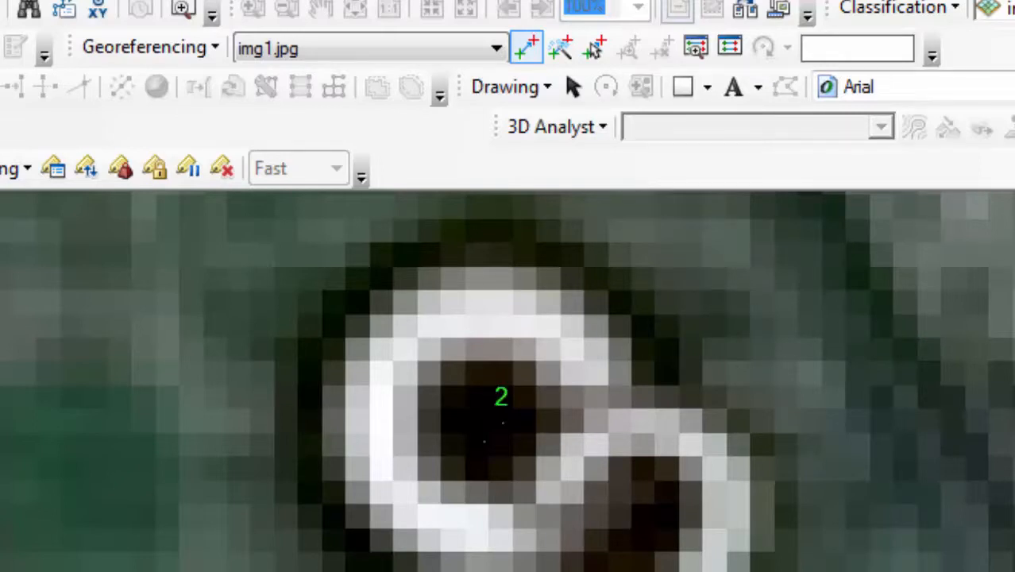
{"action": "left_click", "coordinate": [484, 428]}
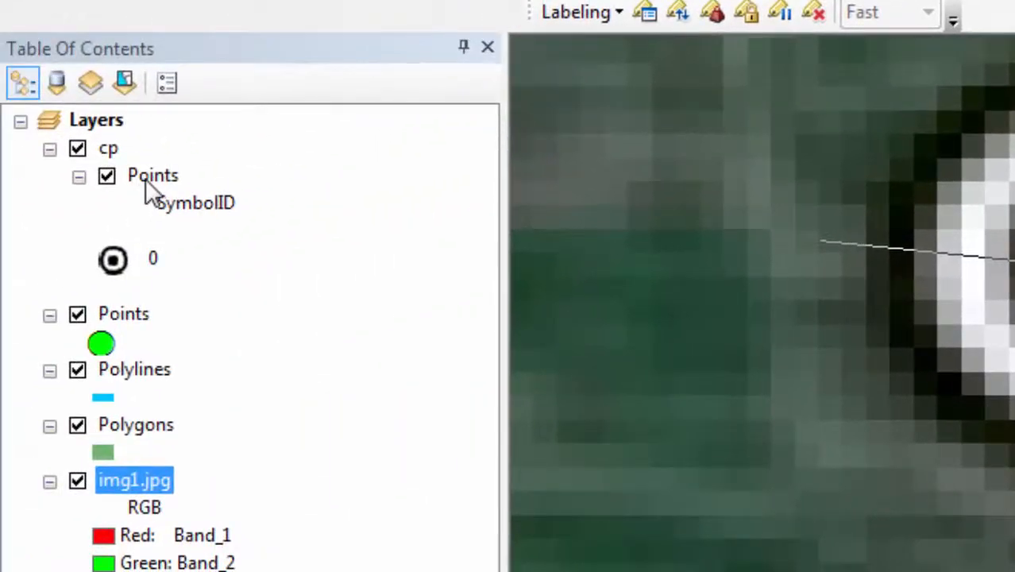
Step: Zoom to the control points and link the image's C3 marker to KML point 3
{"action": "right_click", "coordinate": [146, 178]}
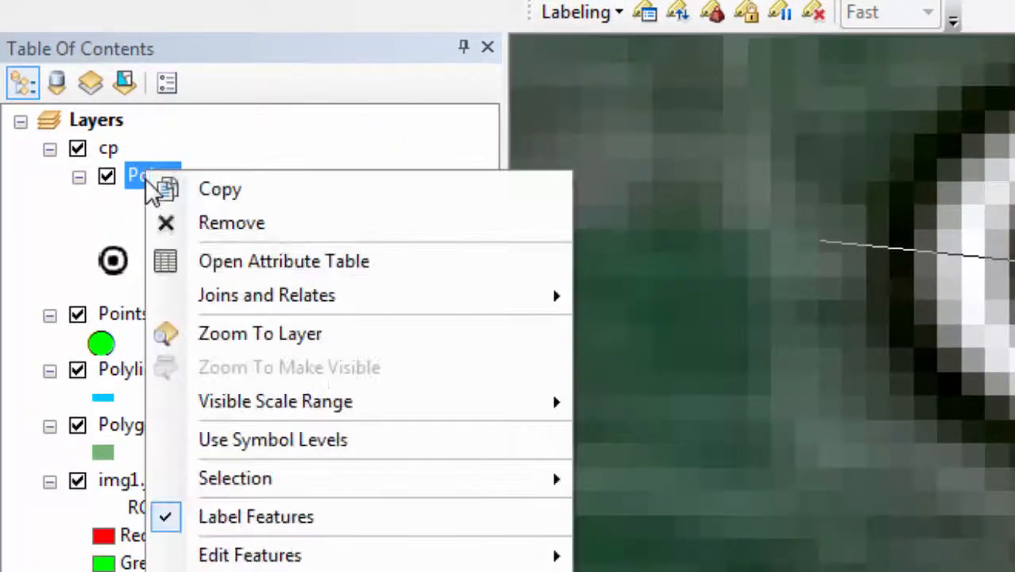
{"action": "left_click", "coordinate": [287, 348]}
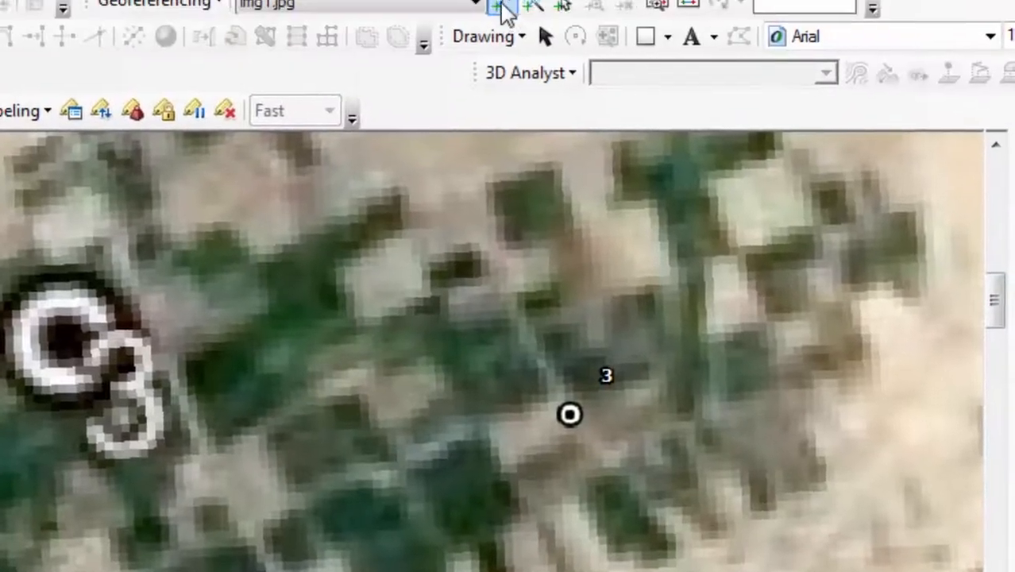
{"action": "left_click", "coordinate": [499, 8]}
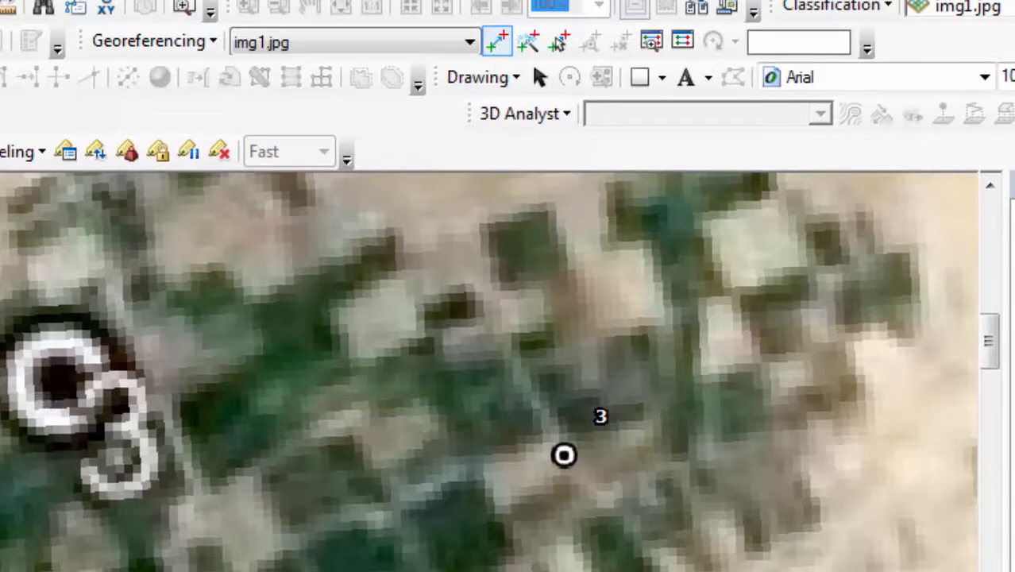
{"action": "left_click", "coordinate": [58, 379]}
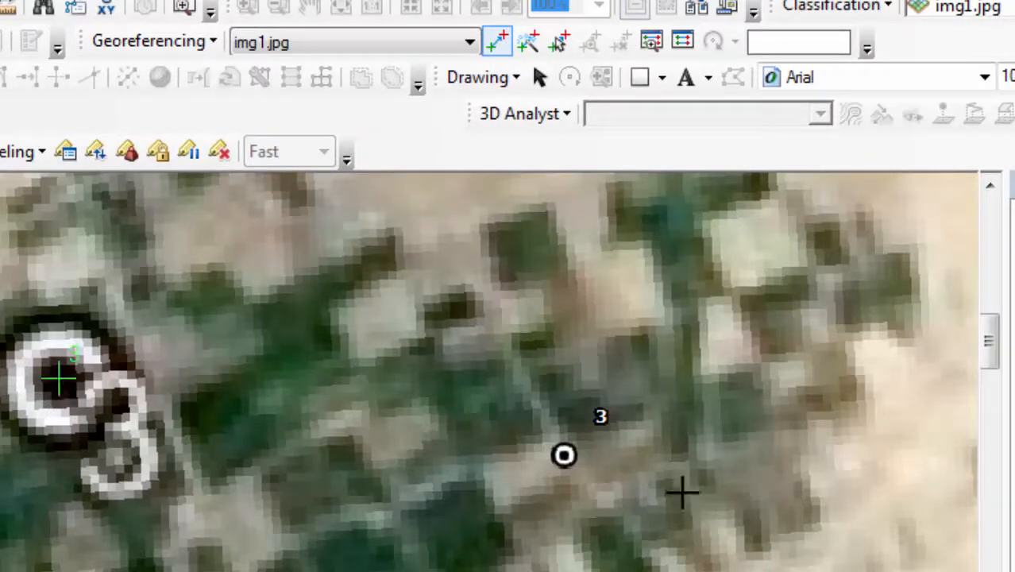
{"action": "left_click", "coordinate": [563, 455]}
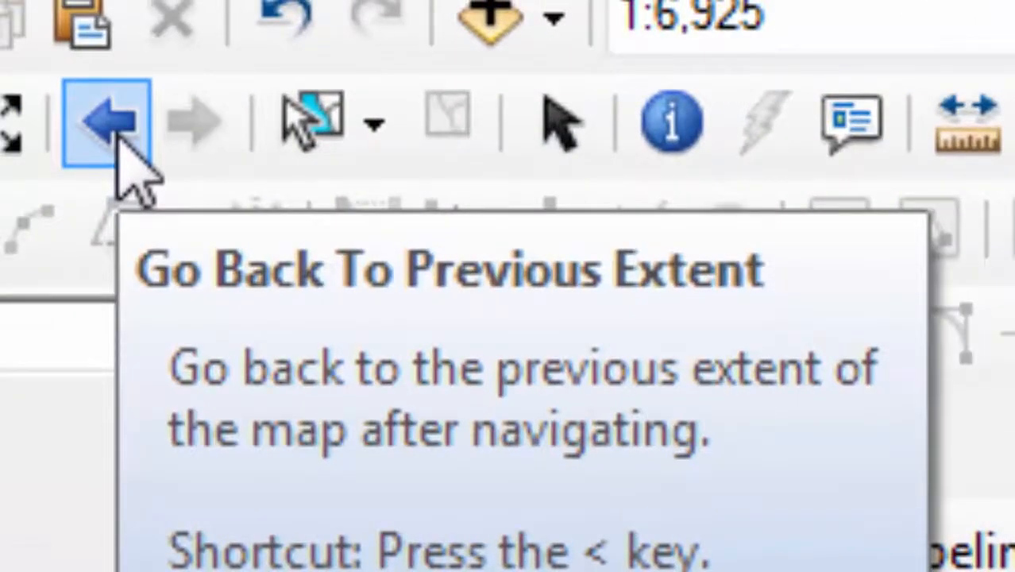
Step: Return to the previous extent, zoom around point 4, and start a link at the circled 4 marker
{"action": "left_click", "coordinate": [119, 127]}
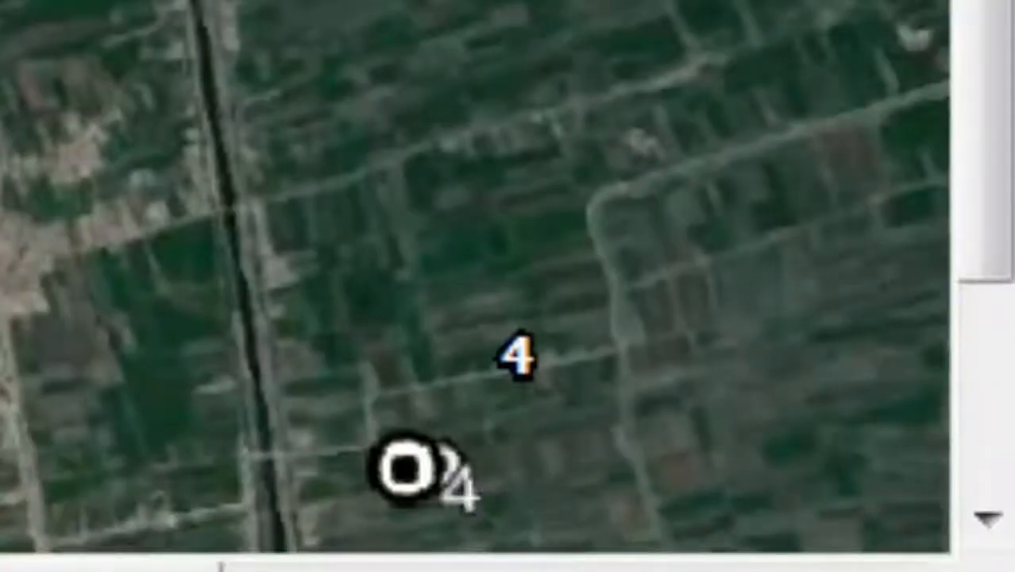
{"action": "left_click_drag", "start_coordinate": [315, 281], "coordinate": [605, 549]}
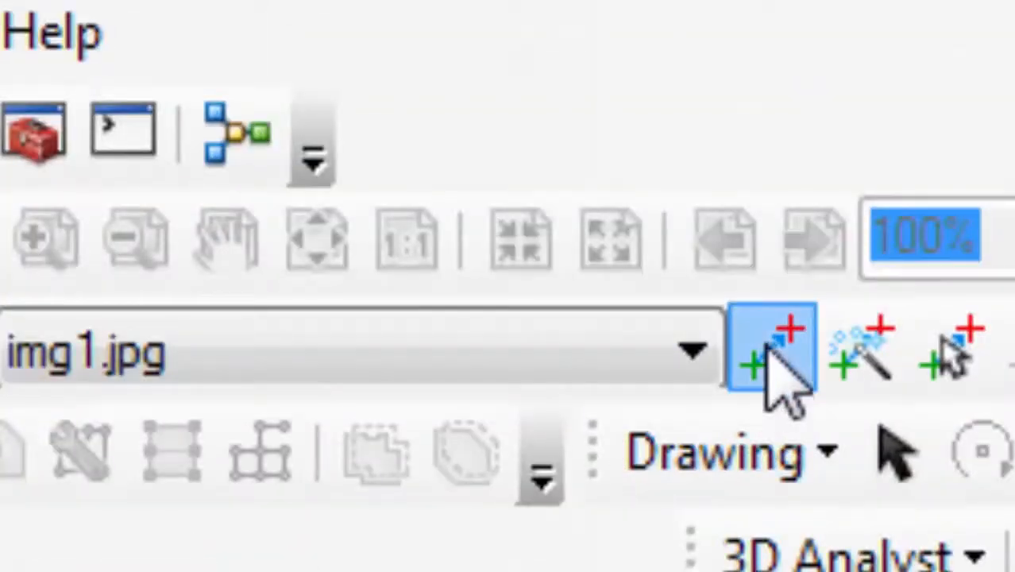
{"action": "left_click", "coordinate": [782, 369]}
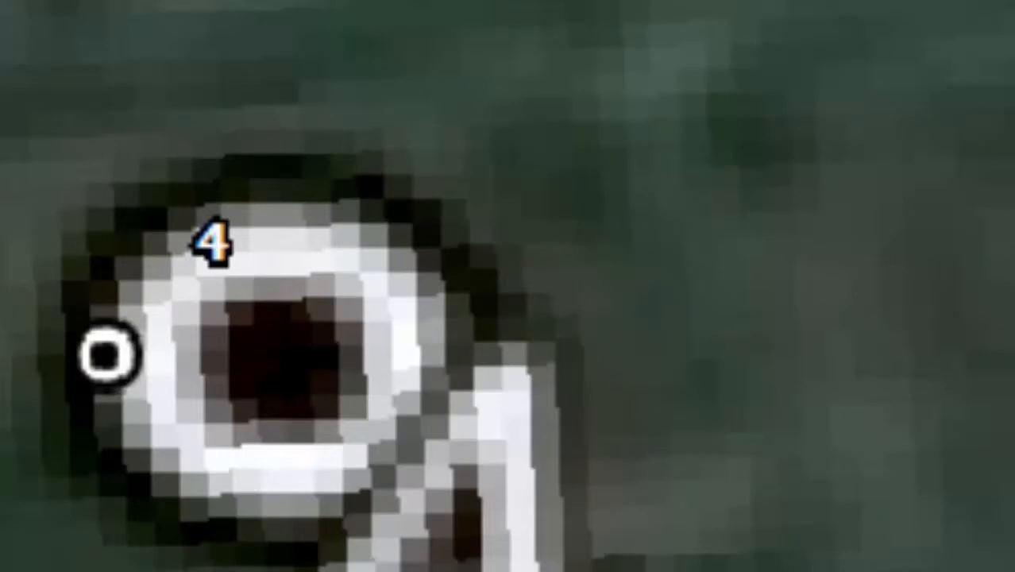
{"action": "left_click", "coordinate": [288, 355]}
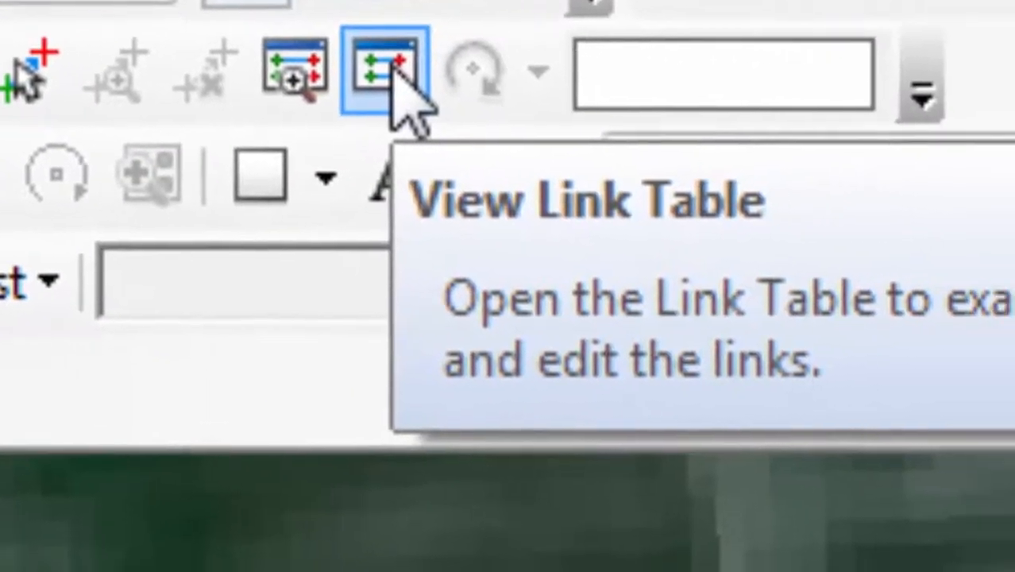
Step: Save the four-link control point table as a Text (*.txt) file named txt
{"action": "left_click", "coordinate": [393, 79]}
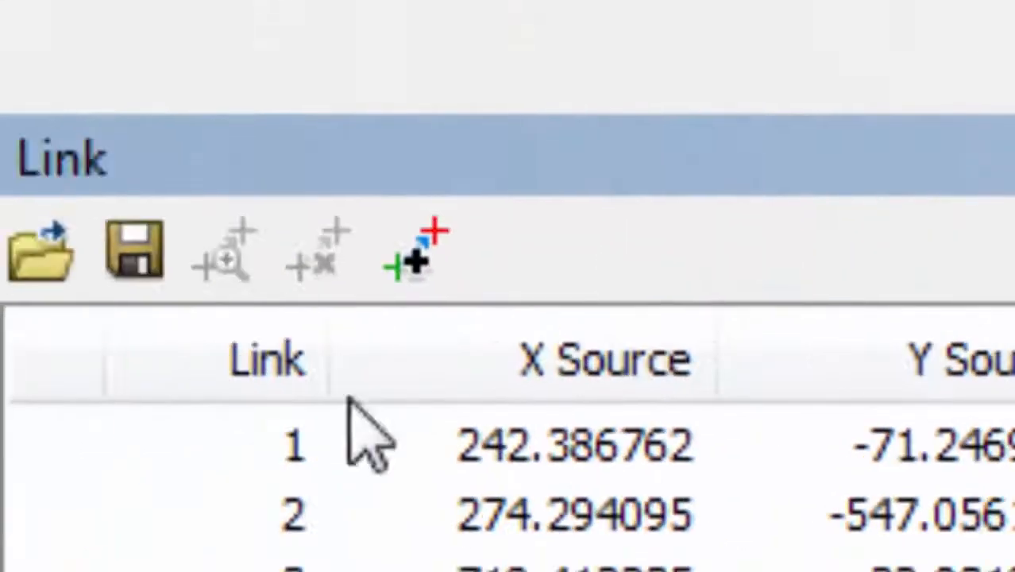
{"action": "left_click", "coordinate": [141, 274]}
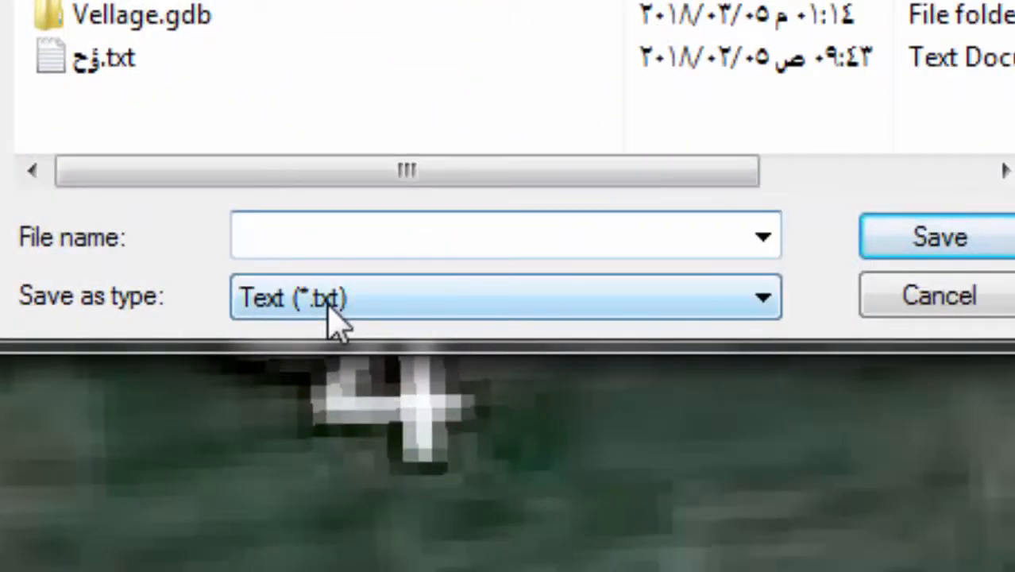
{"action": "type", "text": "x"}
{"action": "key", "text": "BackSpace"}
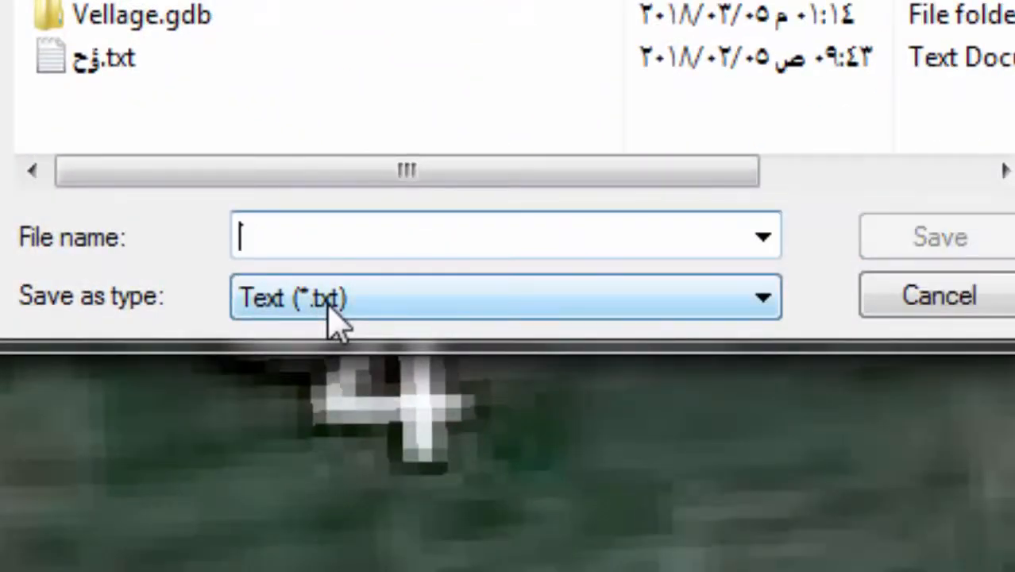
{"action": "type", "text": "txt"}
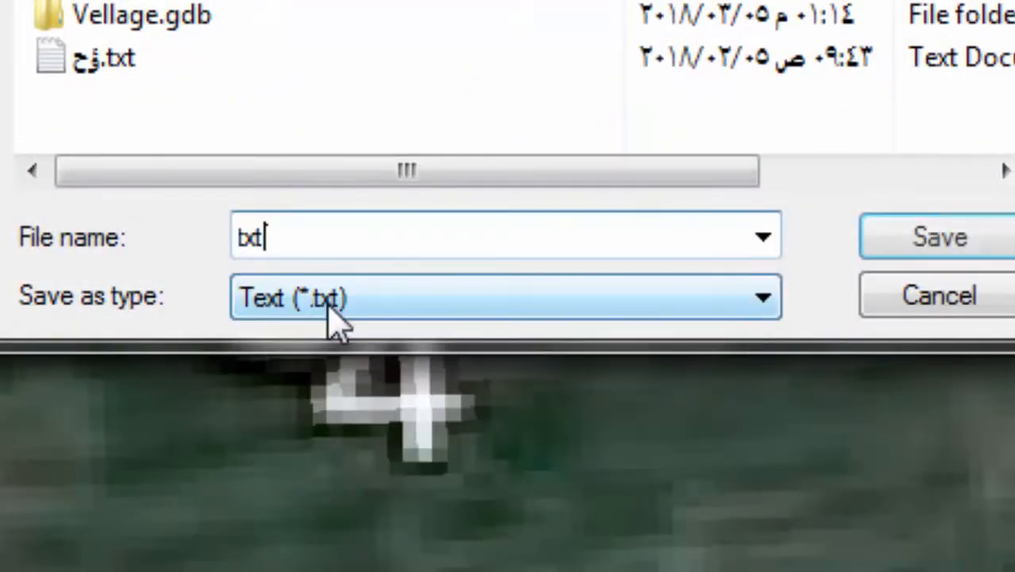
{"action": "left_click", "coordinate": [930, 247]}
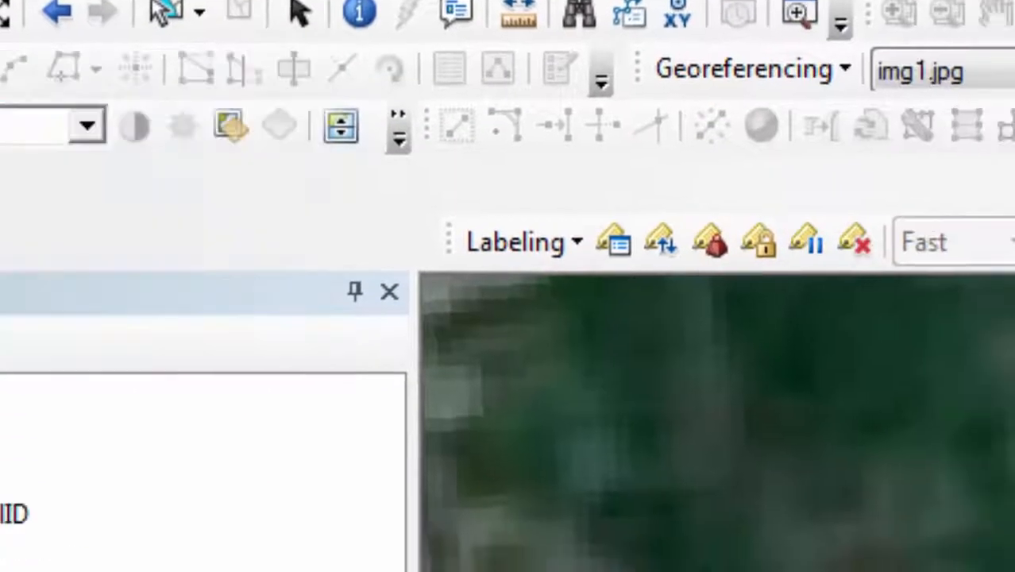
Step: Zoom to full extent, then zoom into the river and fields around points 1 to 4
{"action": "left_click", "coordinate": [99, 163]}
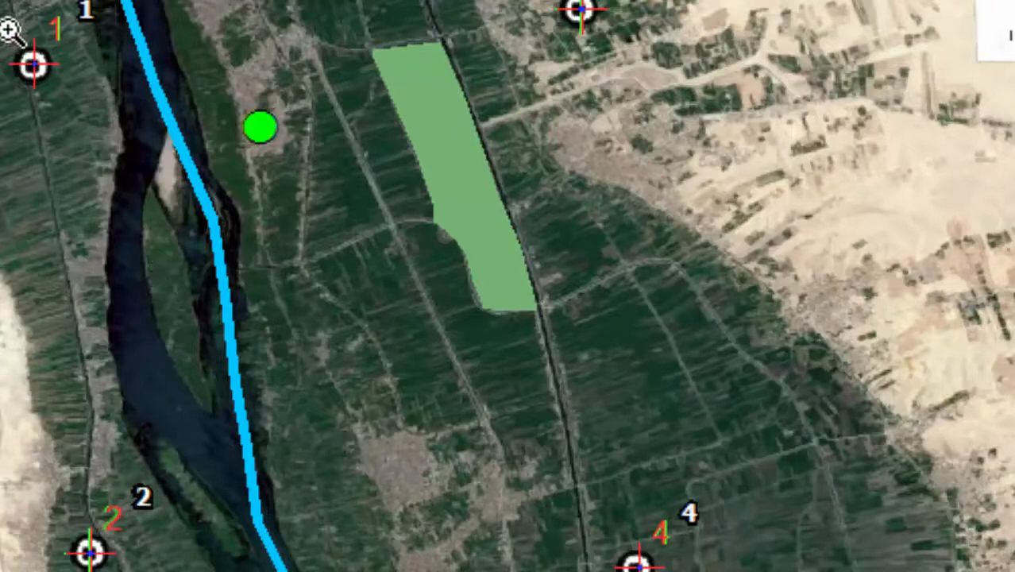
{"action": "left_click_drag", "start_coordinate": [92, 54], "coordinate": [707, 571]}
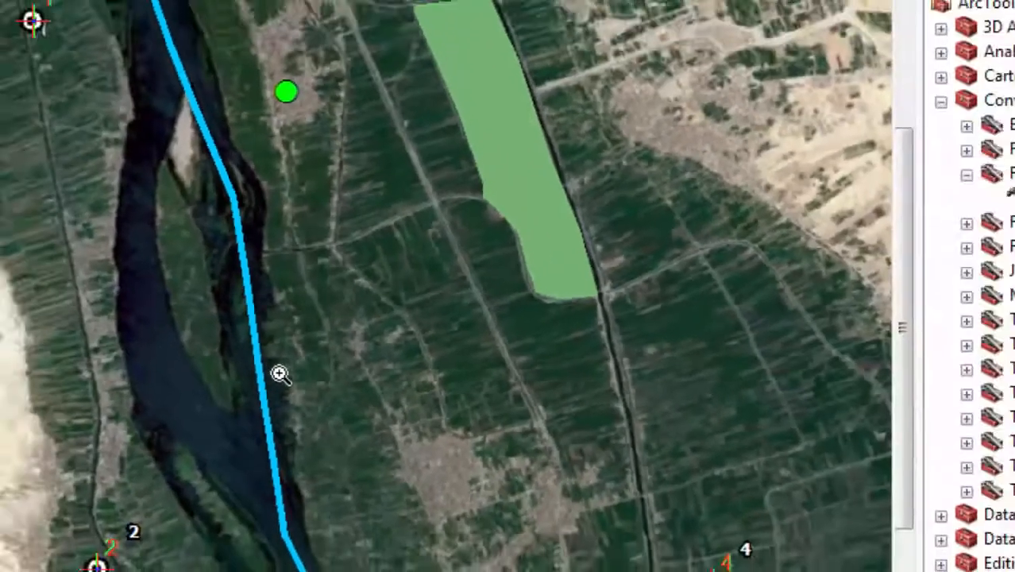